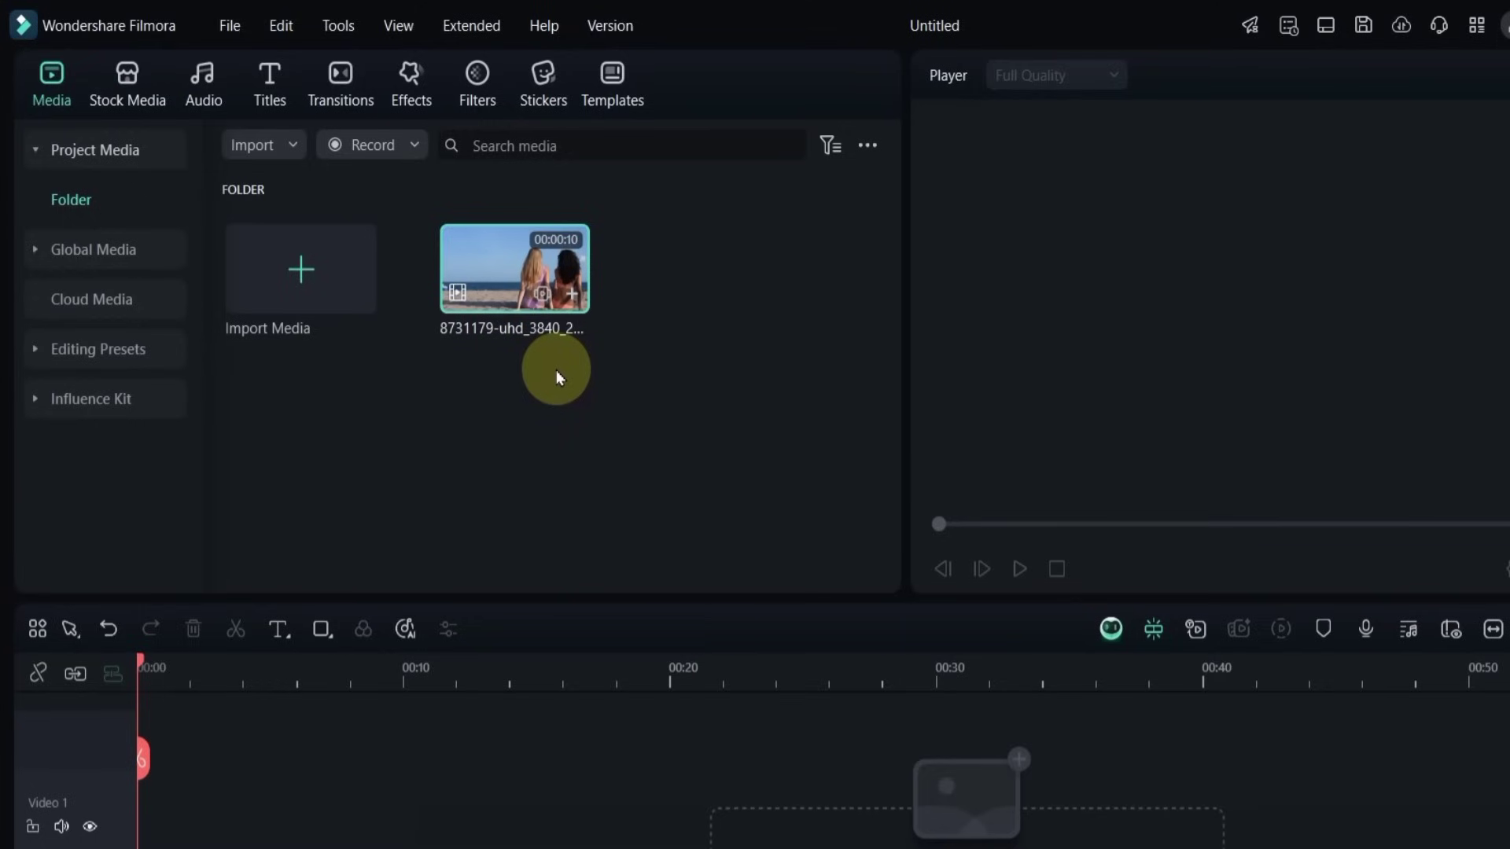
- Place the beach clip on Video 1 and stack a duplicate on Video 2
left_click_drag(505, 286, 126, 790)
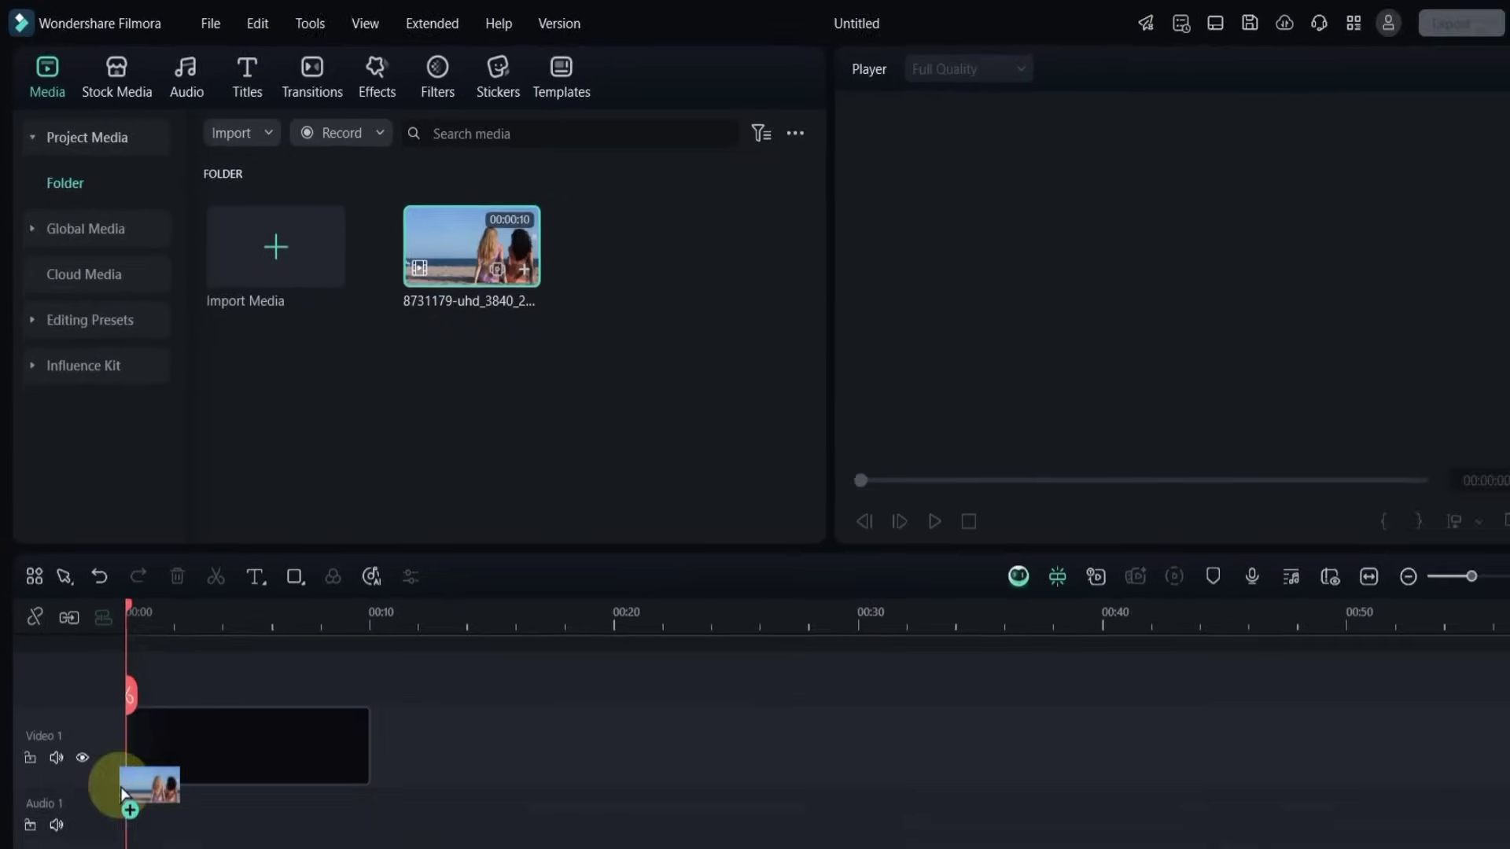
left_click(934, 522)
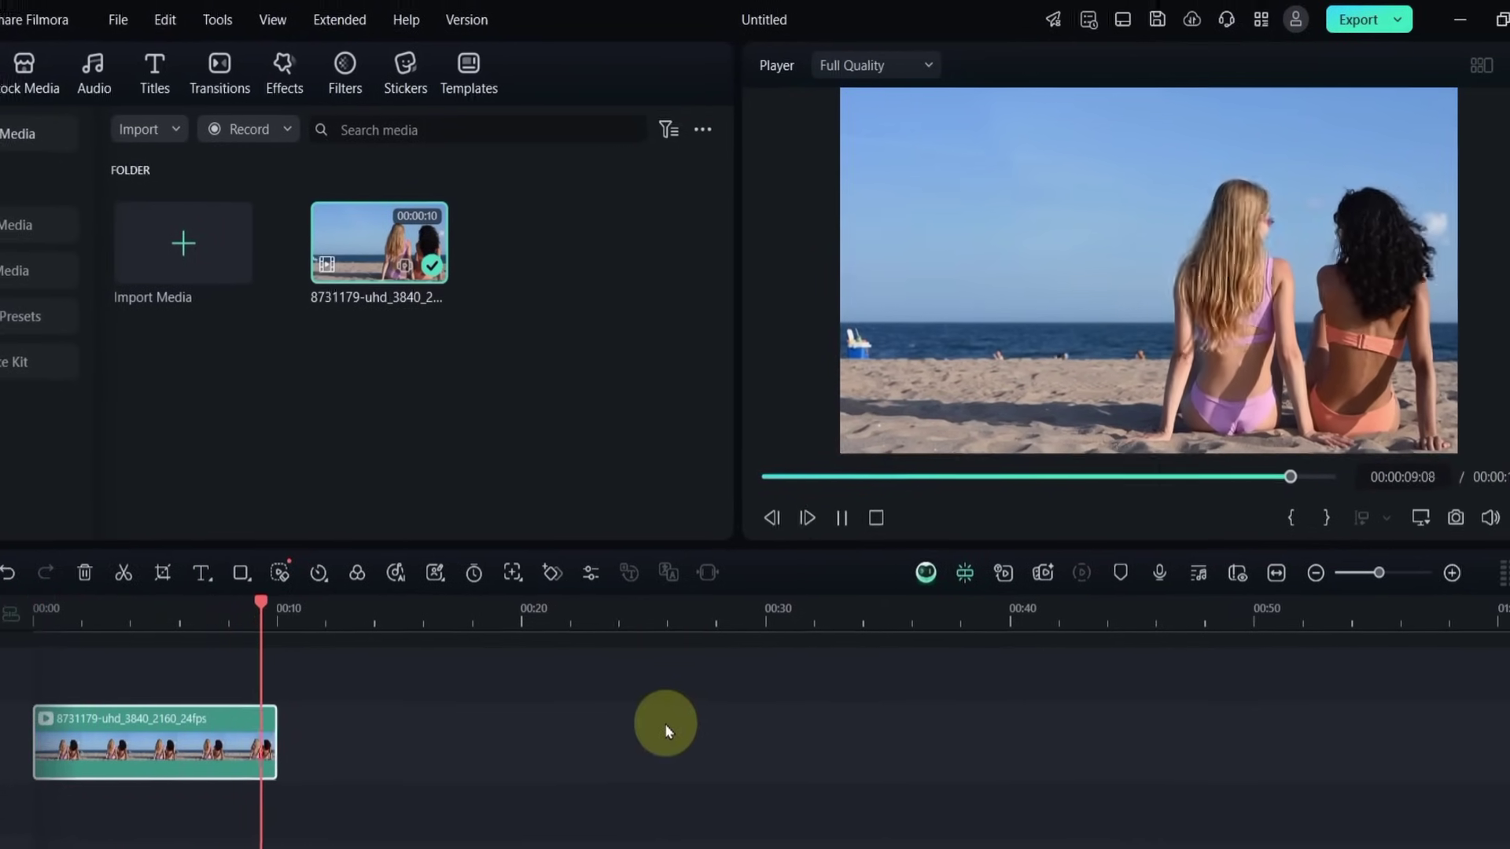
left_click_drag(160, 755, 133, 704)
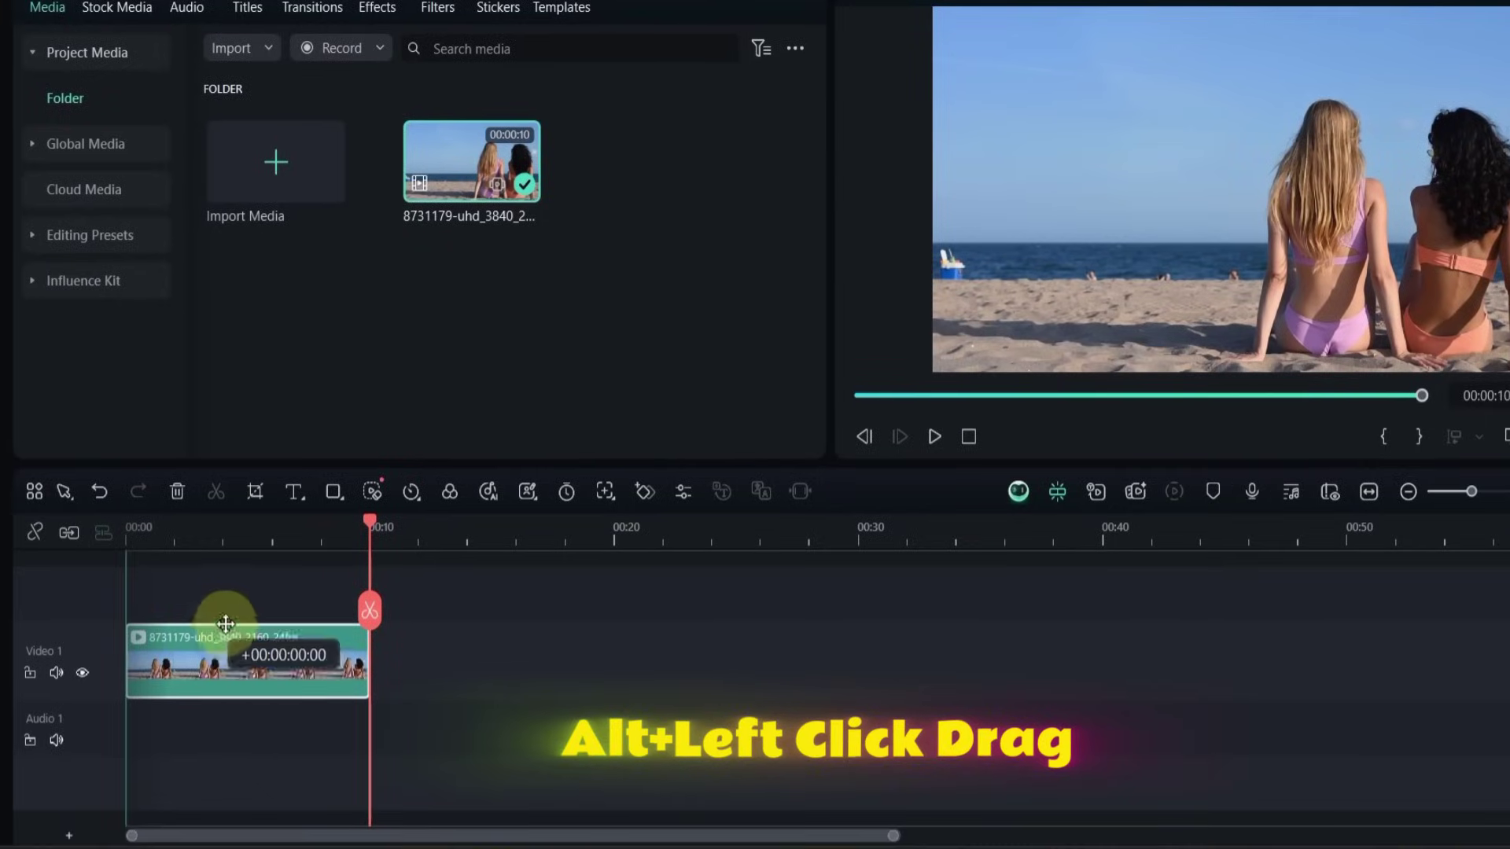
left_click_drag(226, 624, 212, 617)
- Disable the Video 1 clip and open the Video 2 copy's Video Transform settings
left_click(214, 532)
left_click(245, 729)
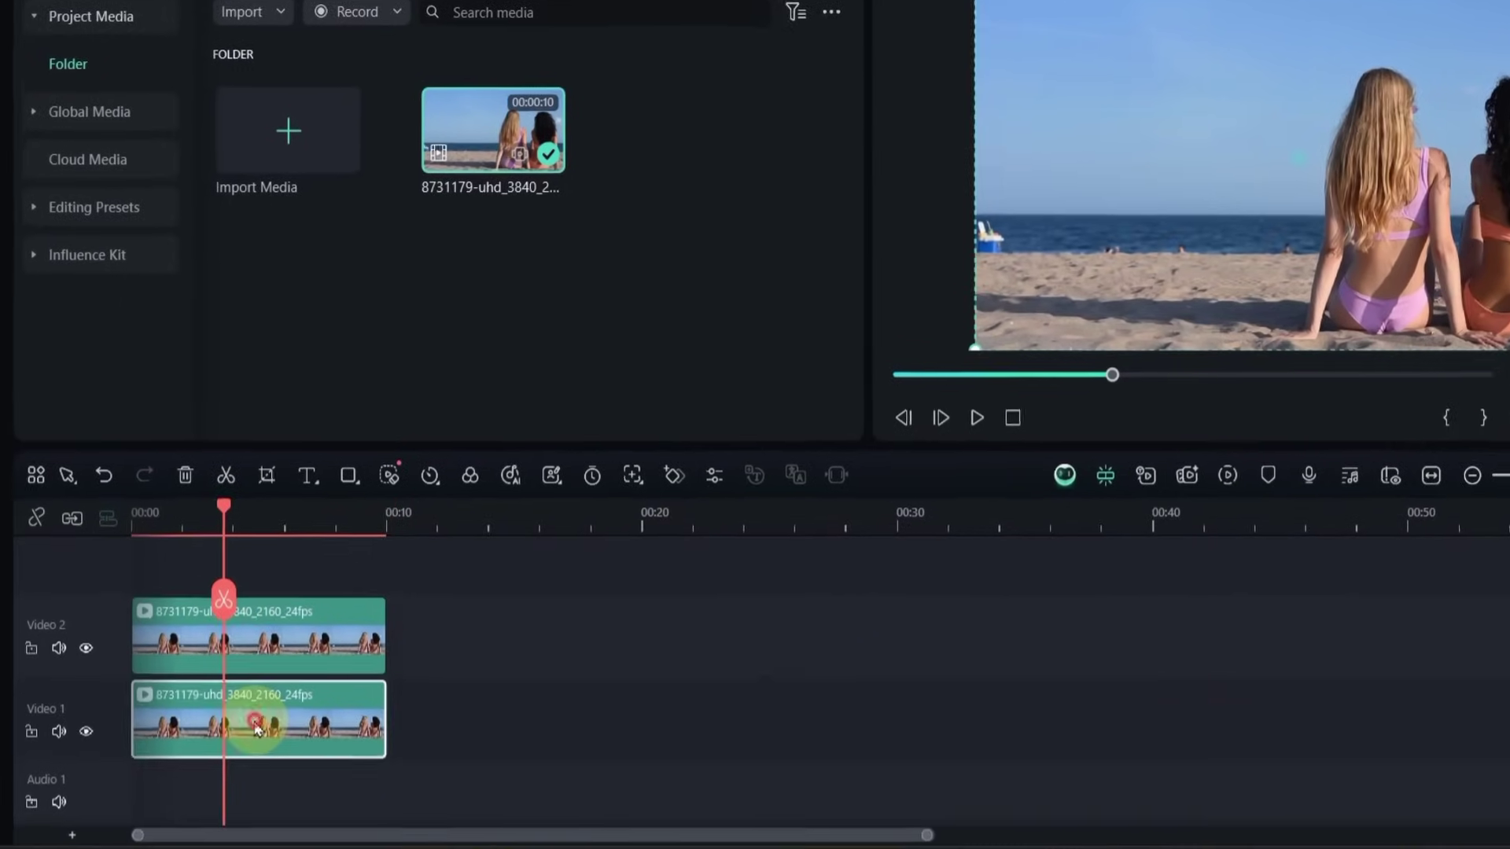
key("e")
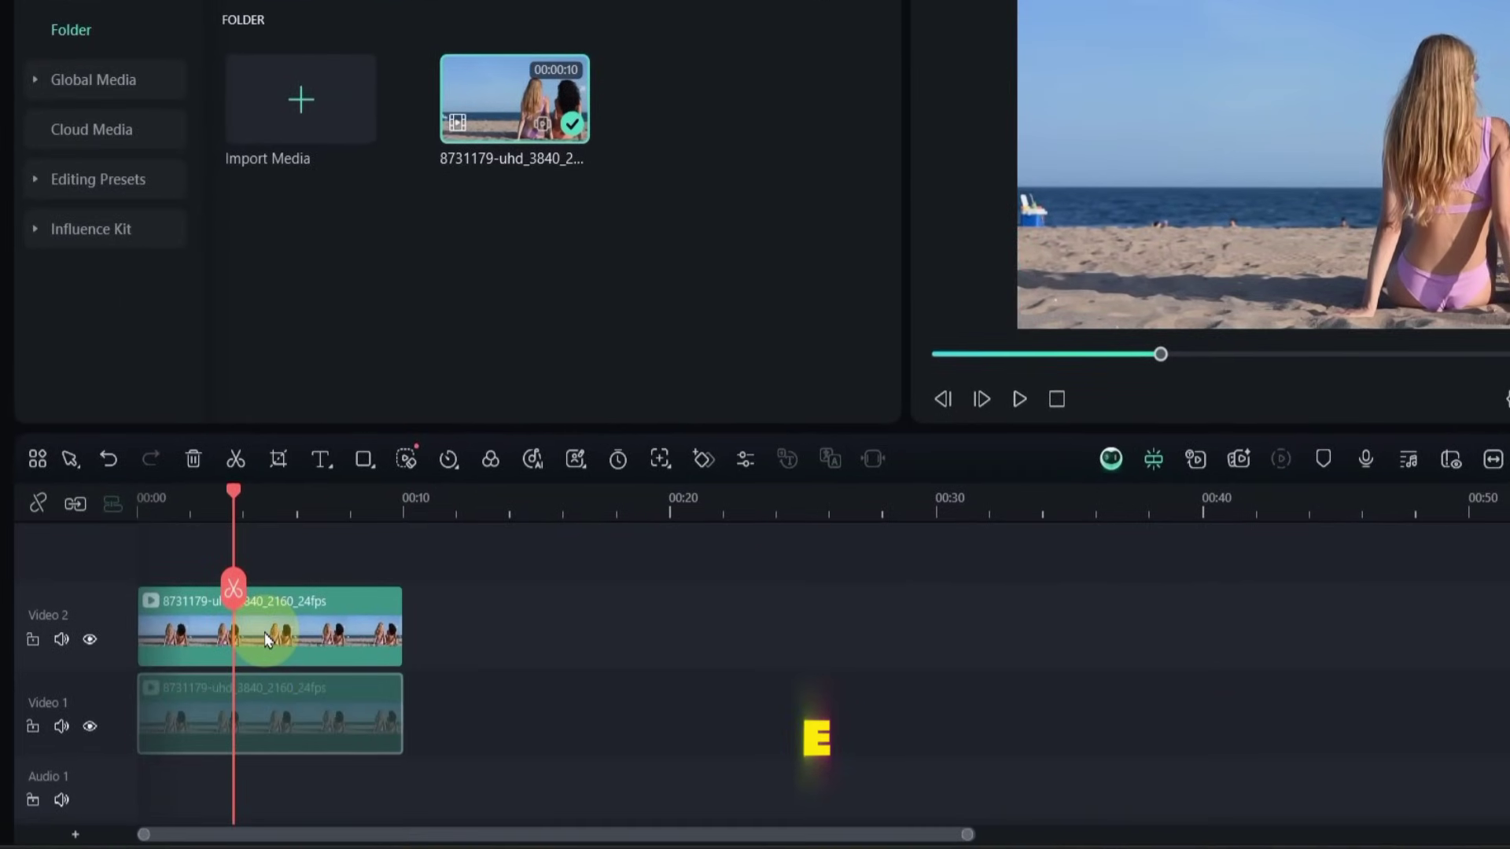
left_click(265, 632)
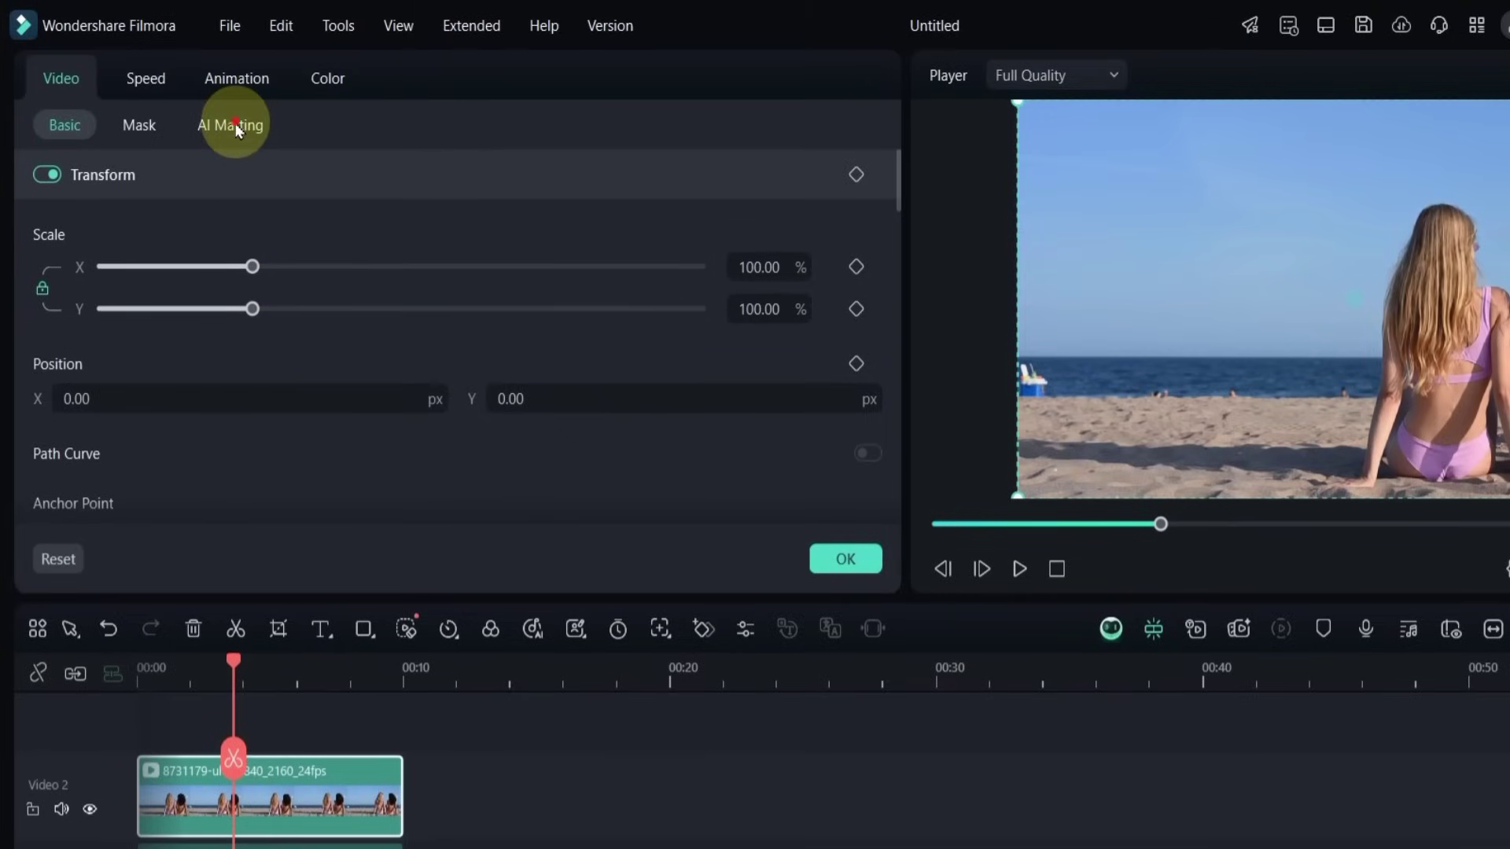
- Enable AI Portrait Cutout in Advanced Cutout Mode on the top clip
left_click(234, 126)
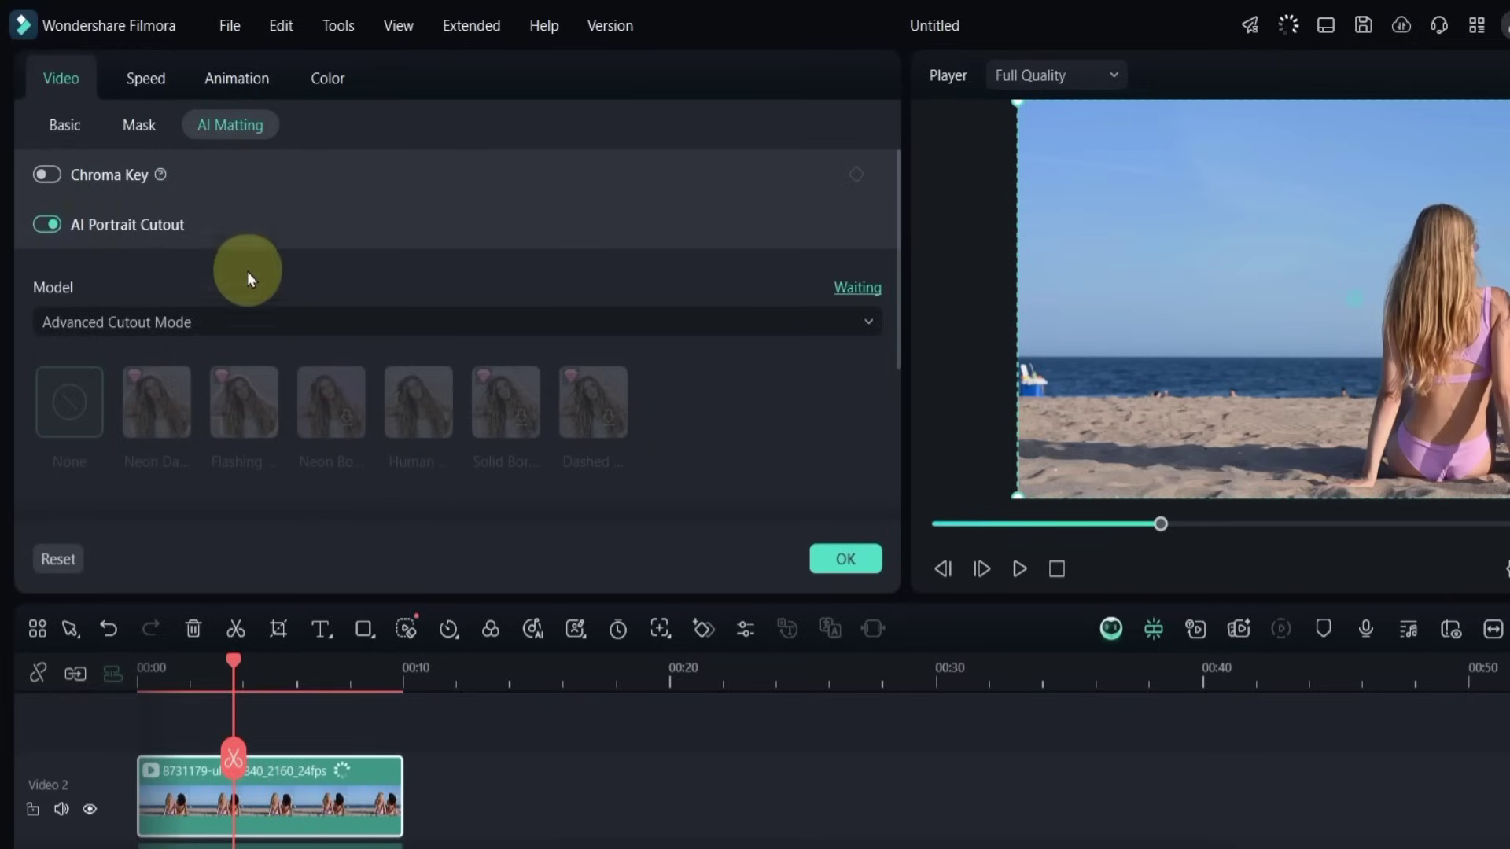
left_click(330, 323)
left_click(316, 368)
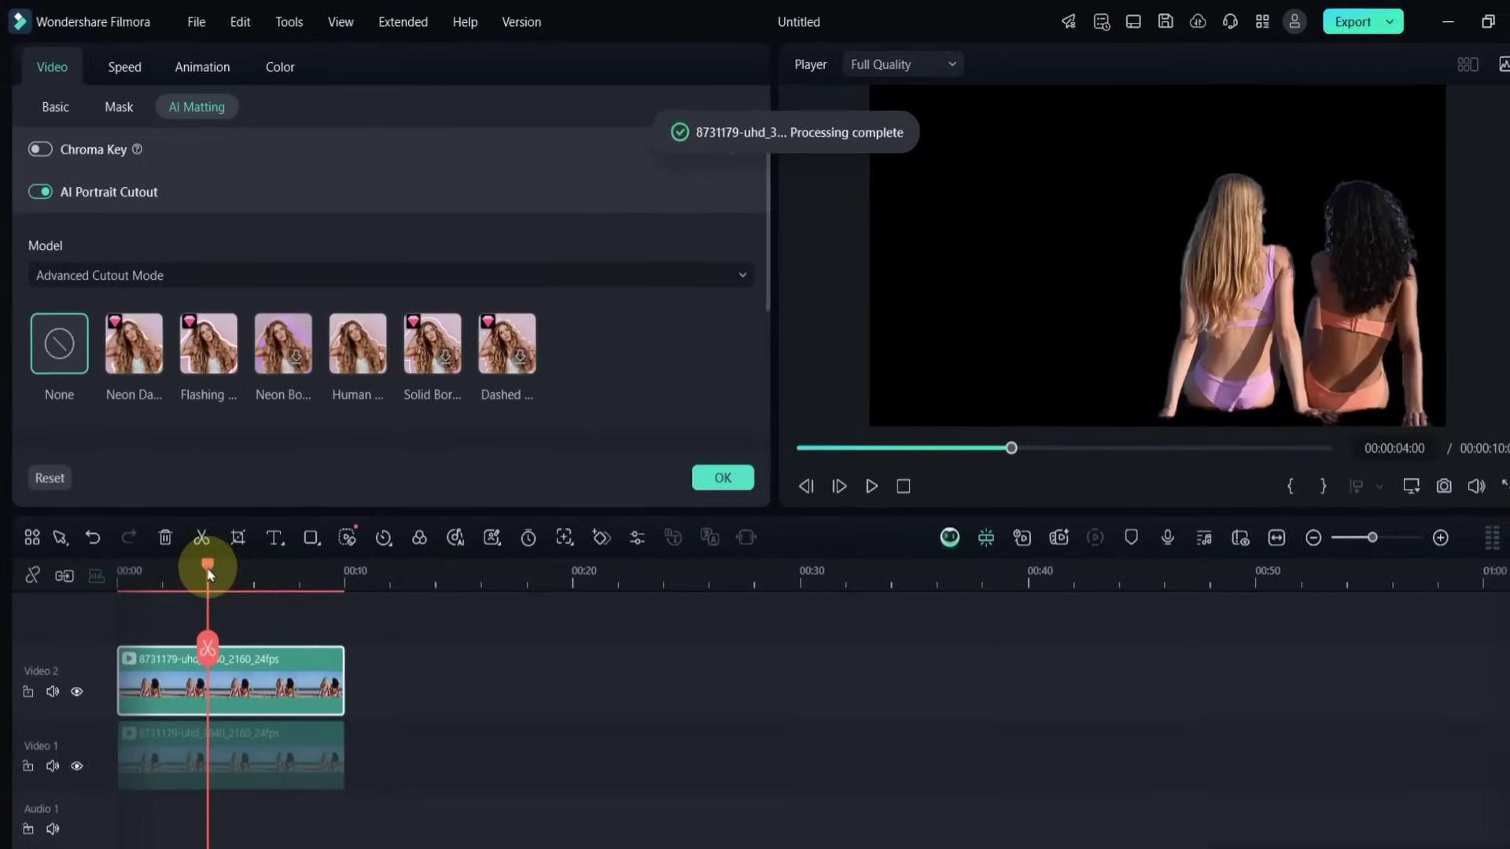
- Scrub and play the clip to review the two-person cutout against black
left_click_drag(209, 575, 55, 556)
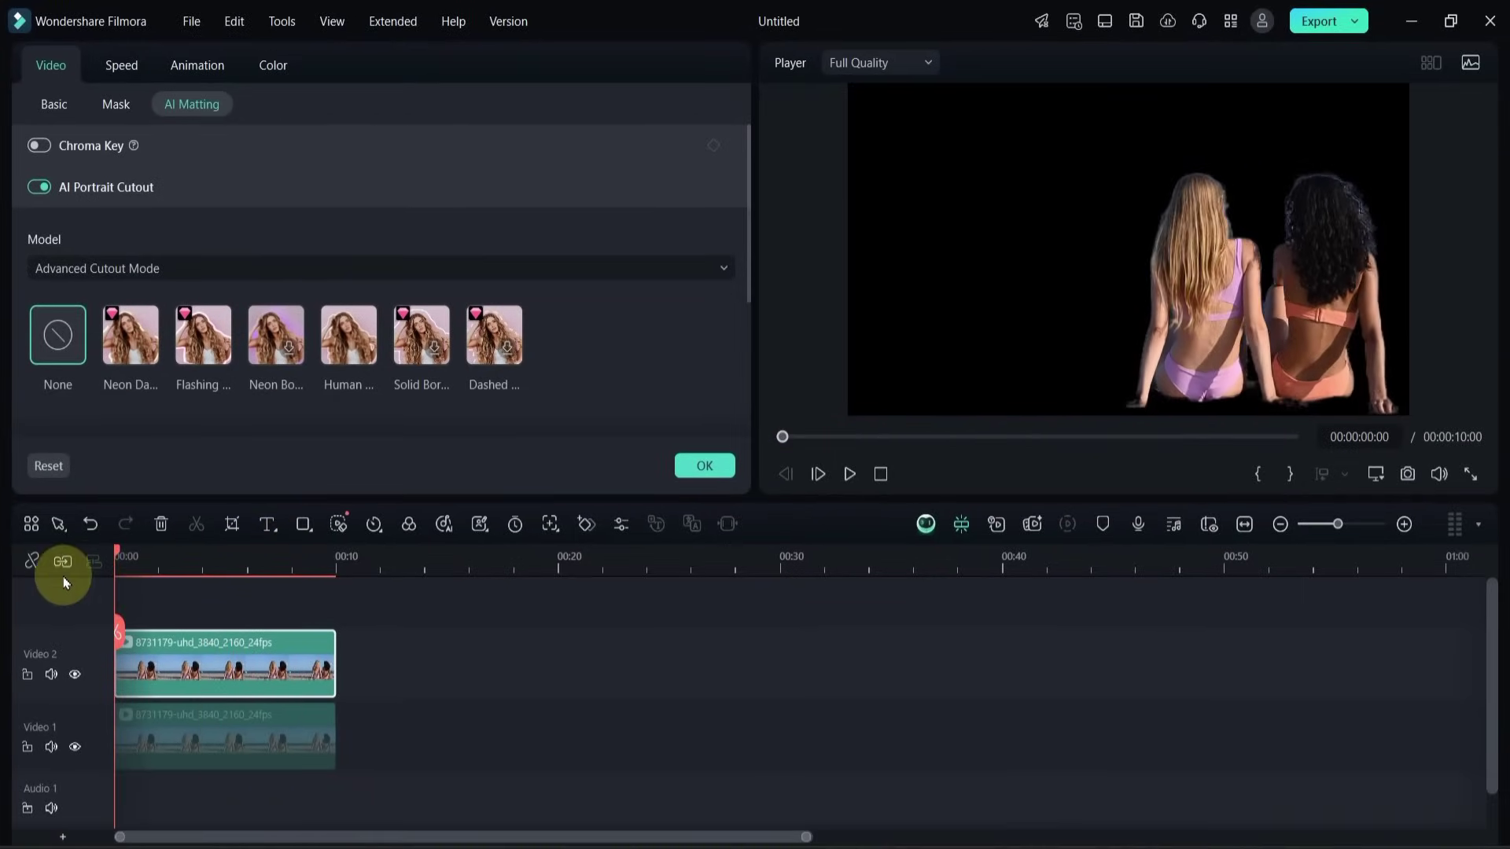
key("space")
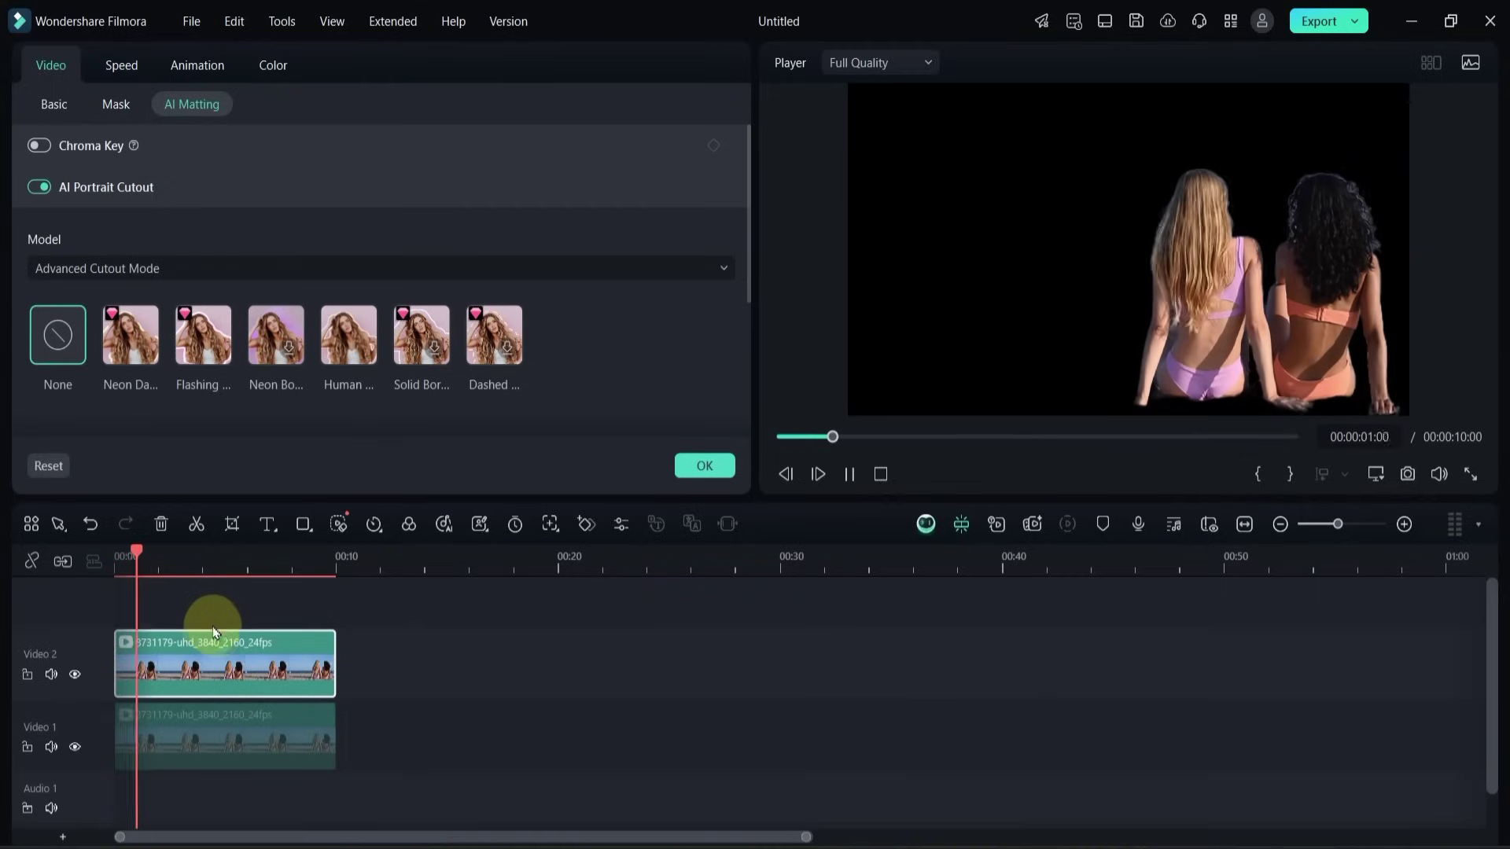
key("space")
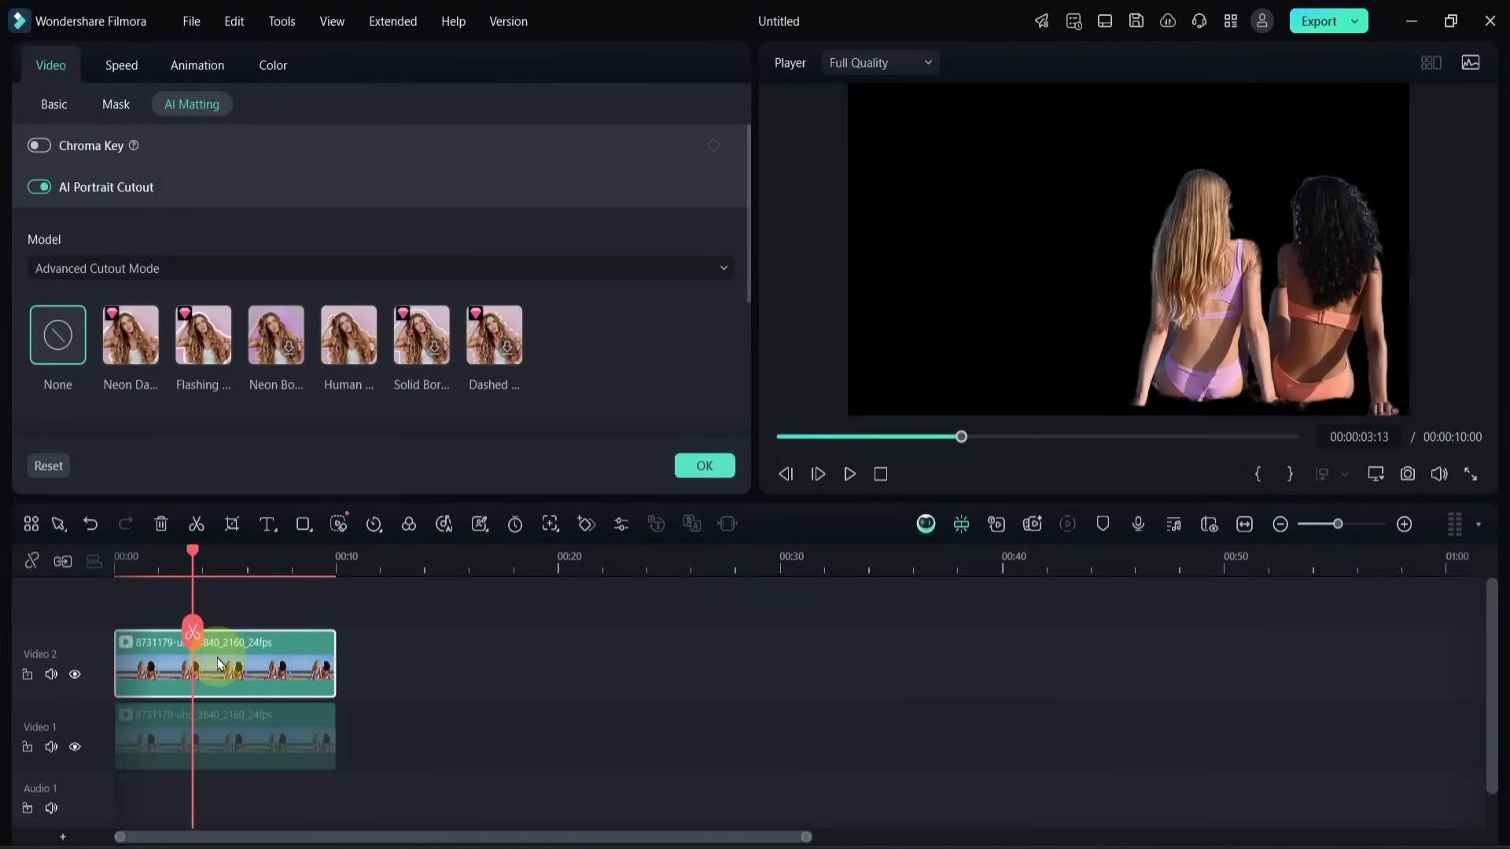
- Confirm the cutout, duplicate the clip onto Video 3, and open that copy's settings
left_click(705, 465)
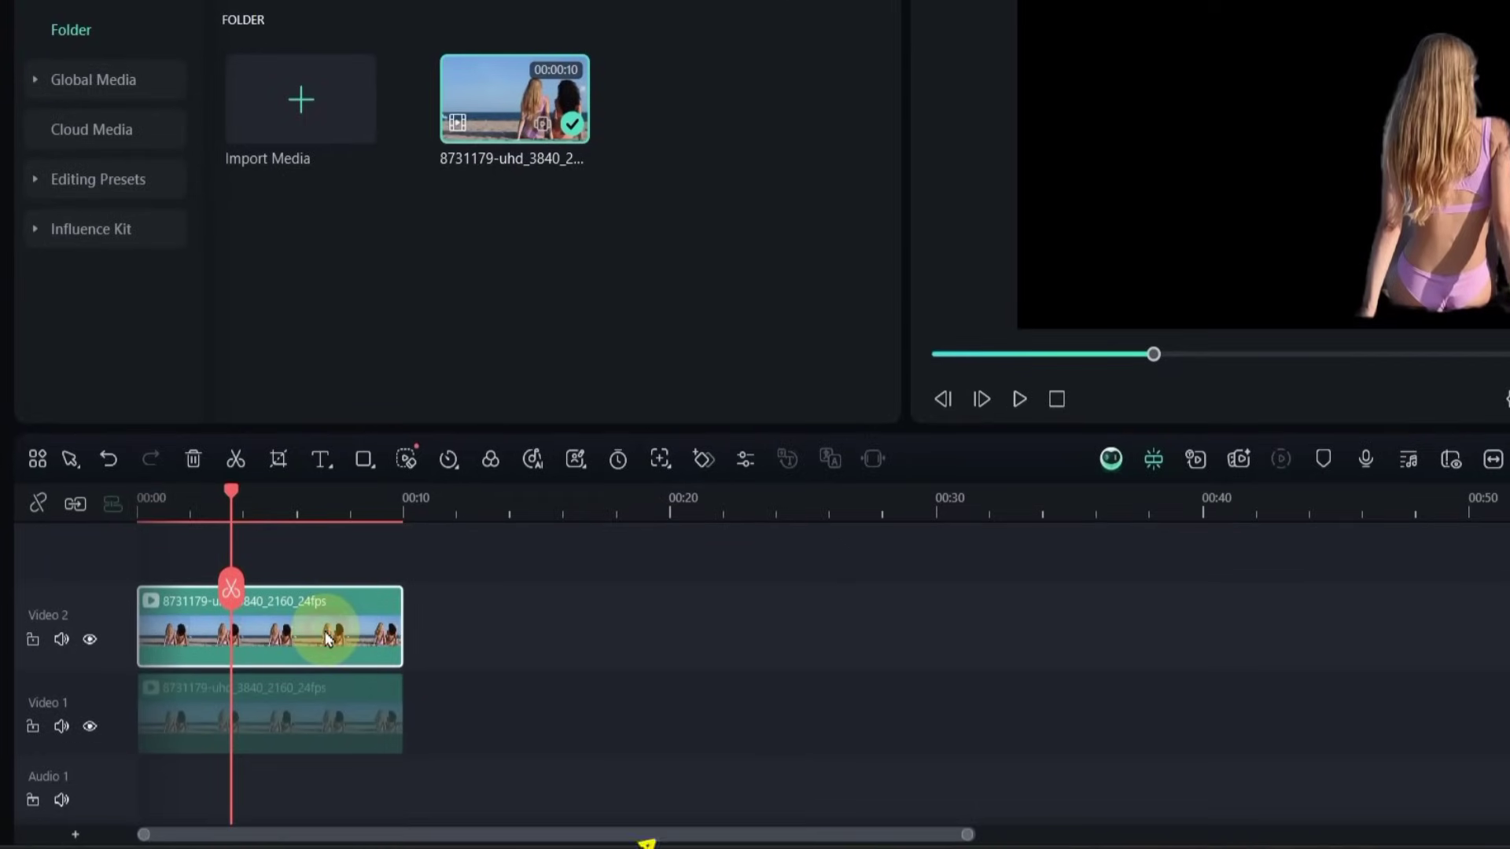
left_click_drag(329, 639, 290, 582)
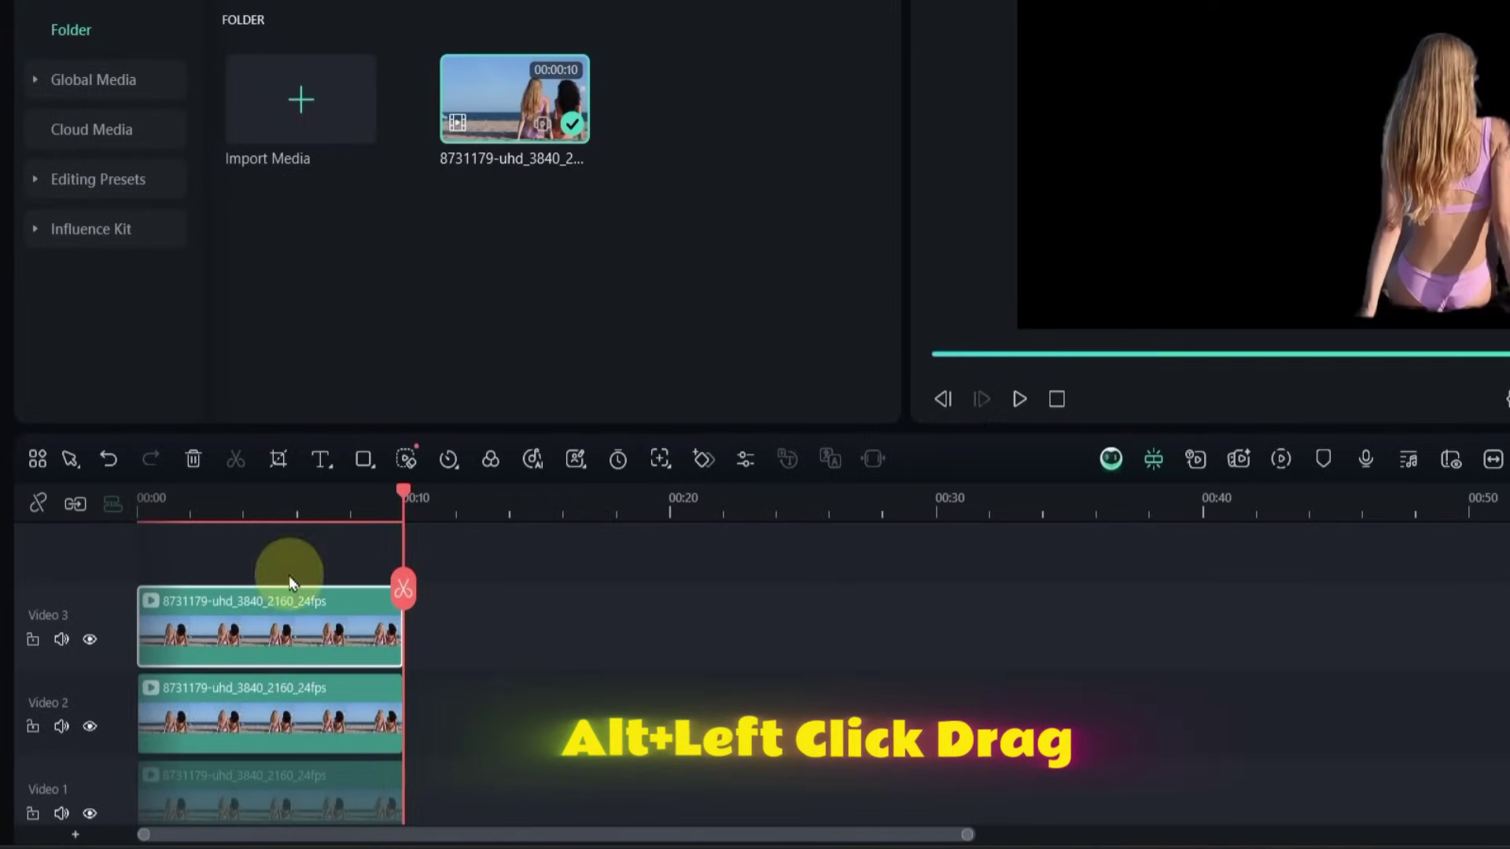
left_click(261, 519)
left_click(284, 731)
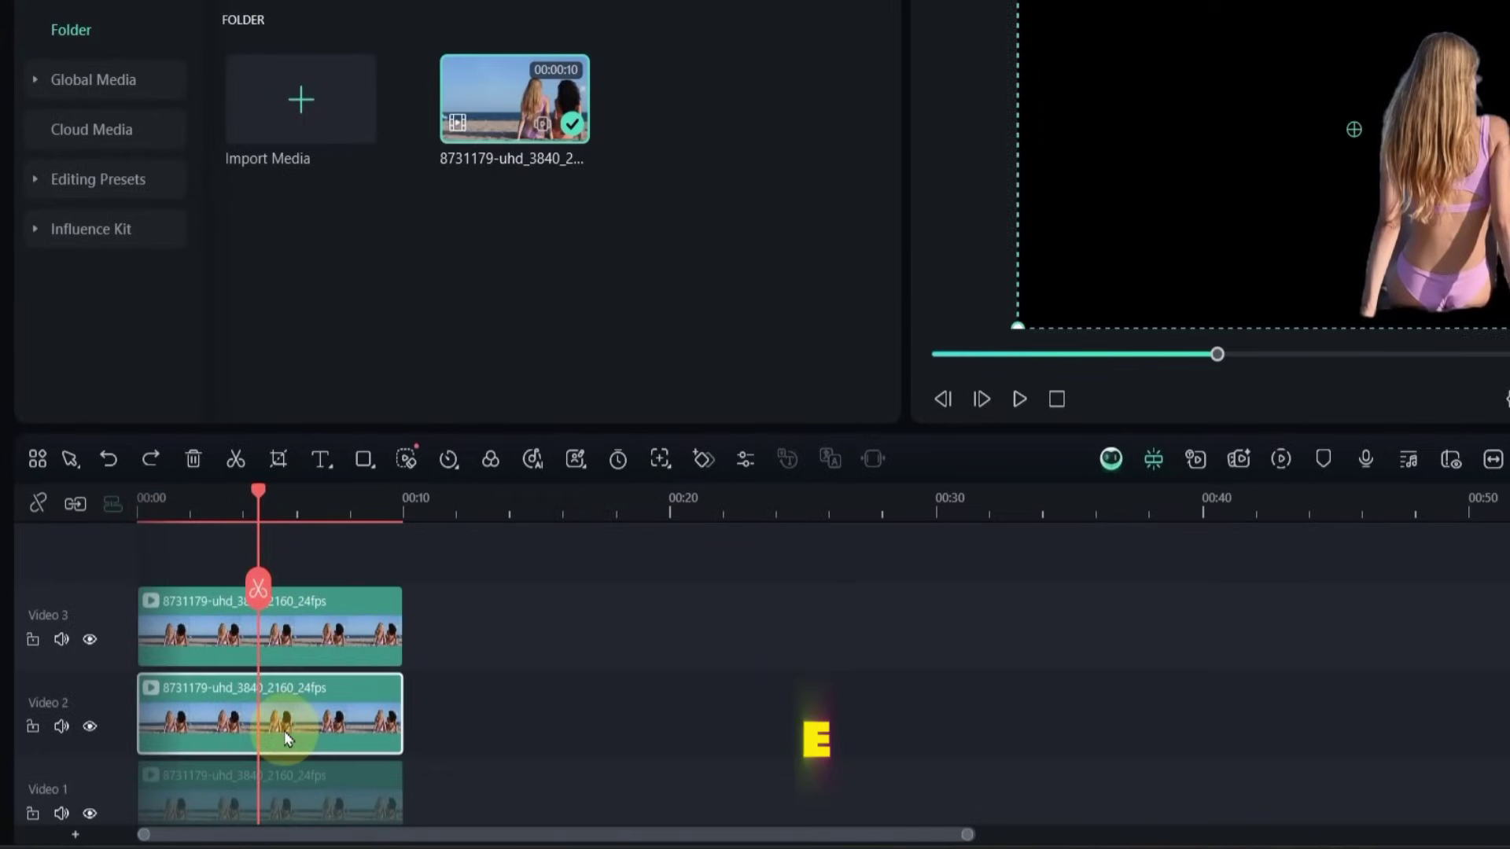
double_click(270, 644)
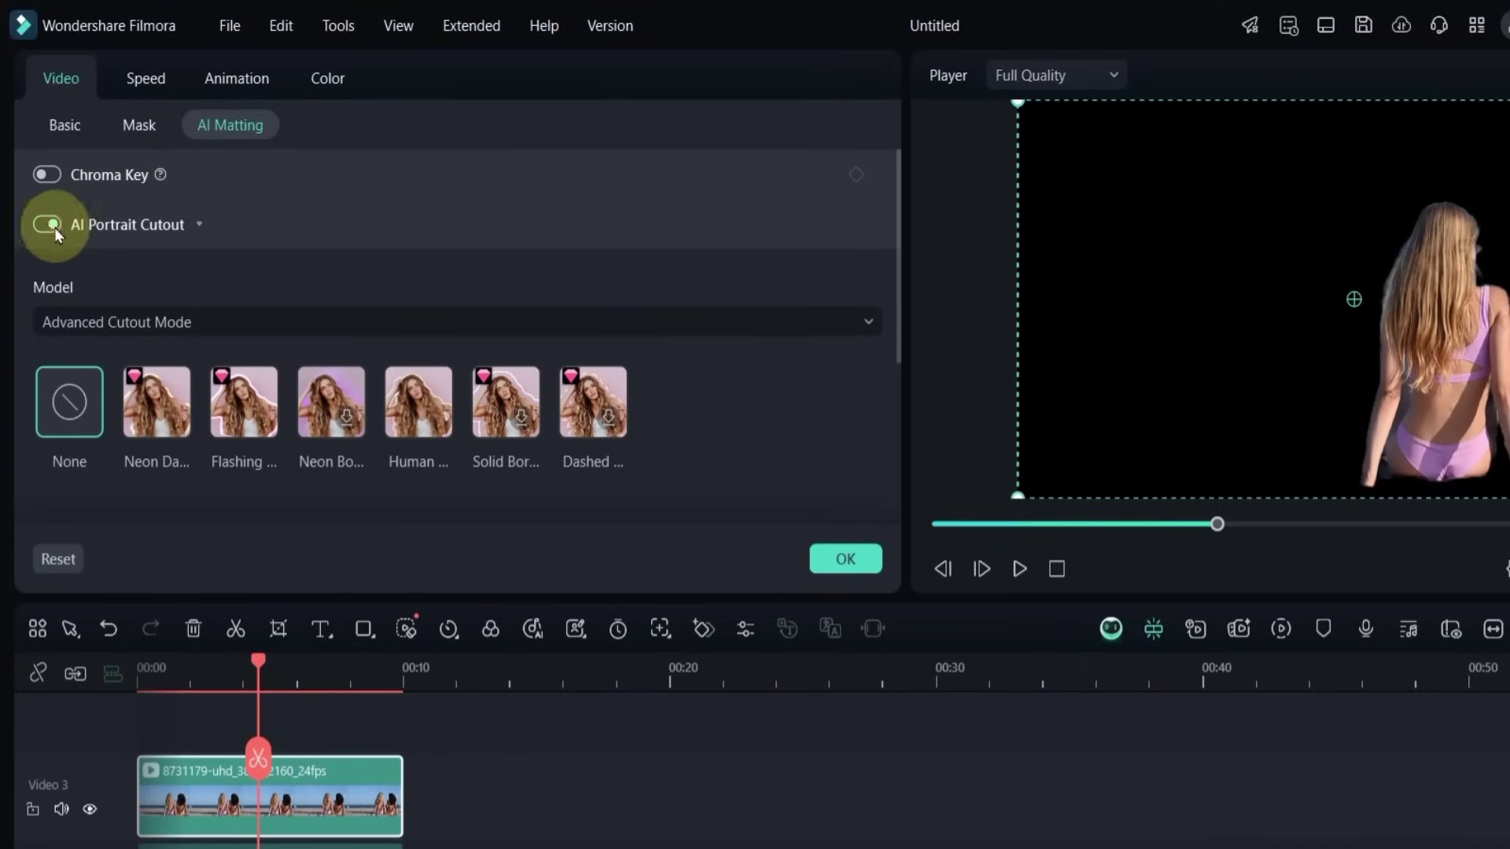
- Turn off AI Portrait Cutout on the top copy and apply a Linear mask
left_click(50, 225)
left_click(129, 125)
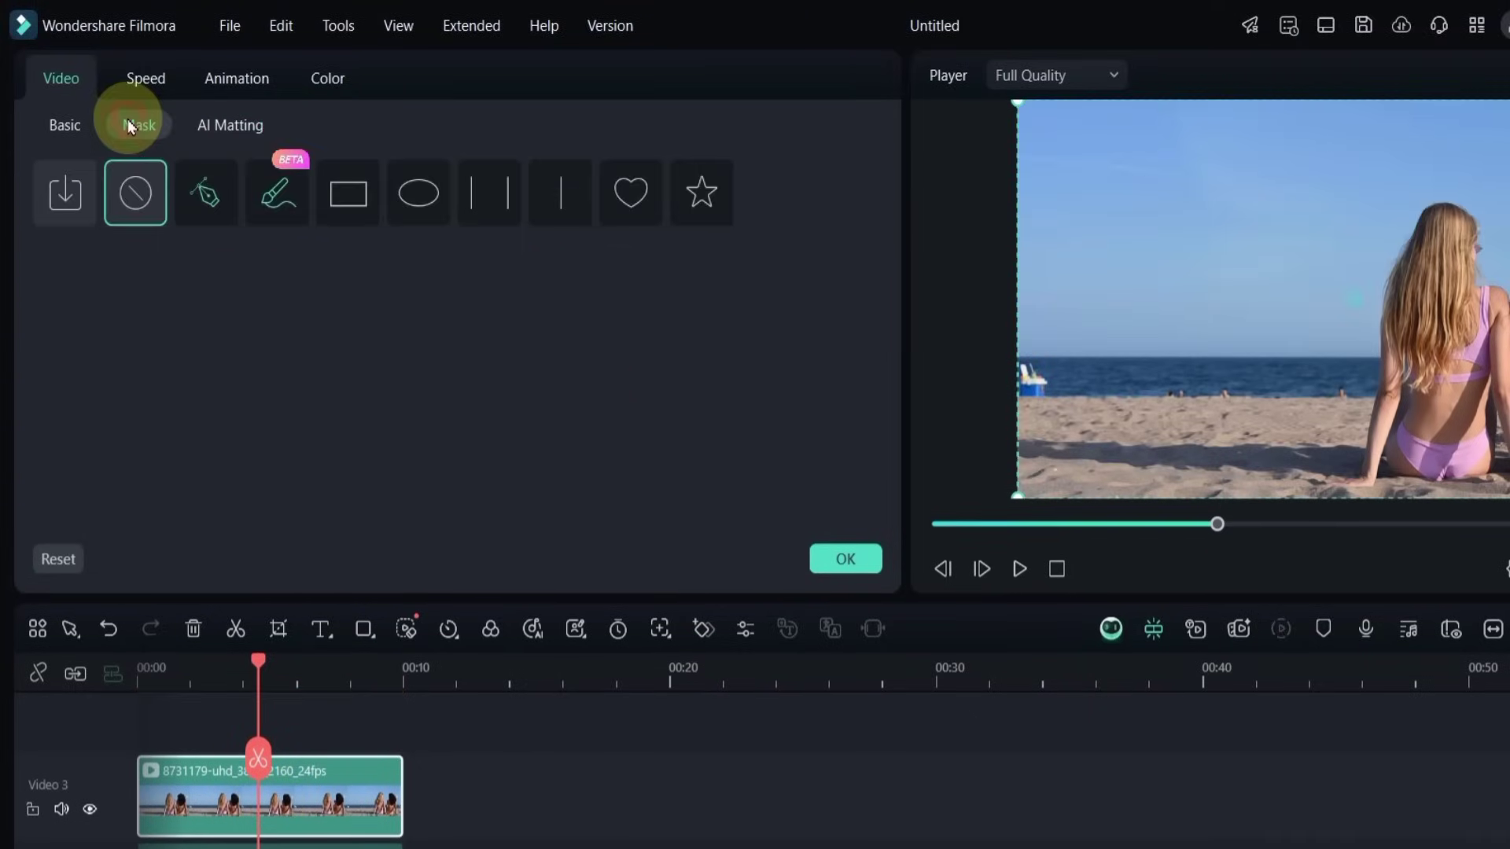
left_click(556, 199)
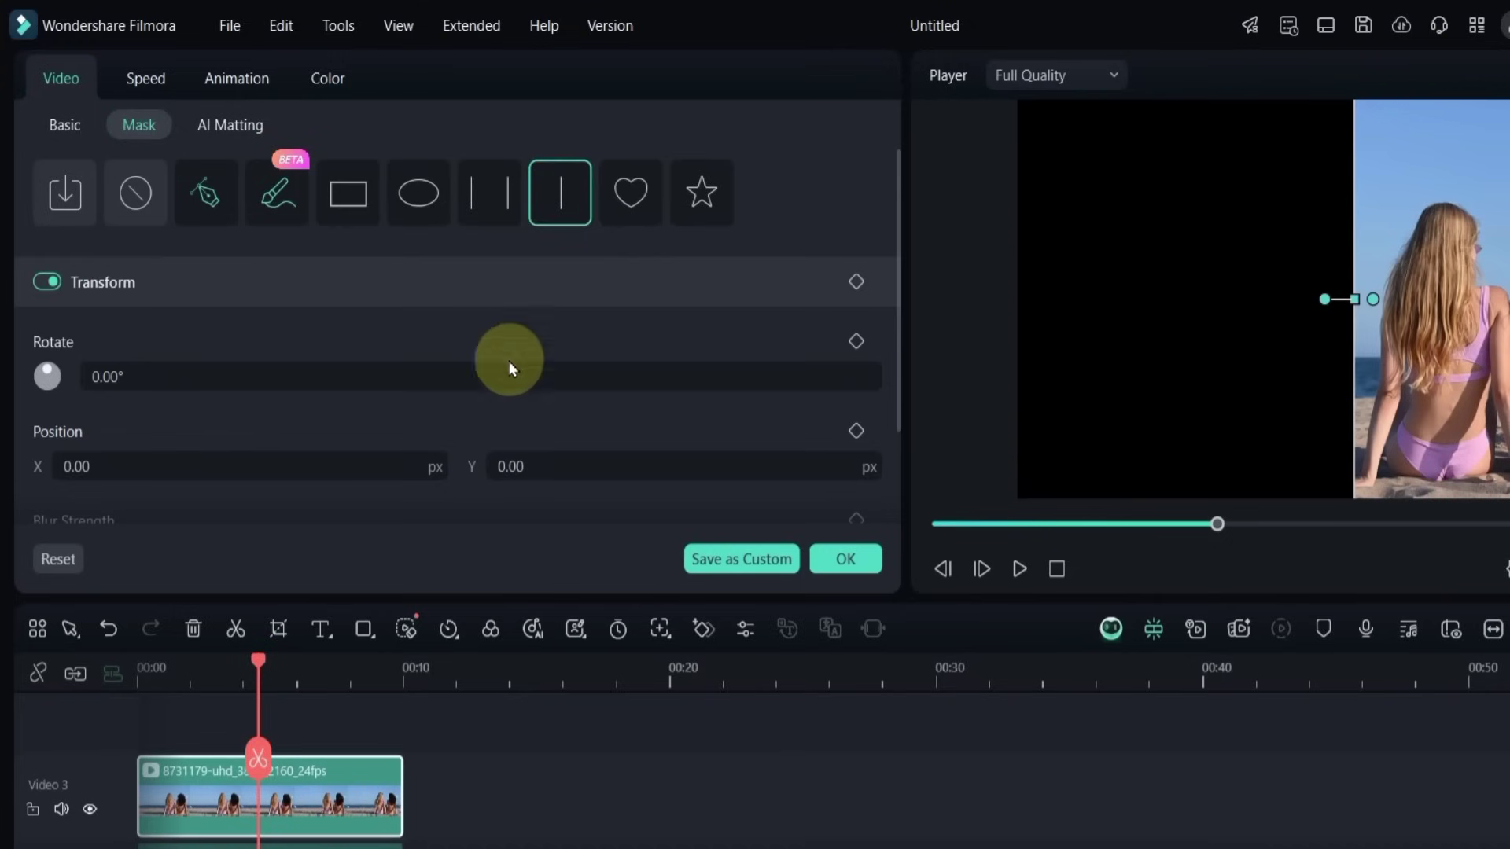
- Set the linear mask rotation to 90° and return the playhead to the start
scroll(479, 387, "up", 20)
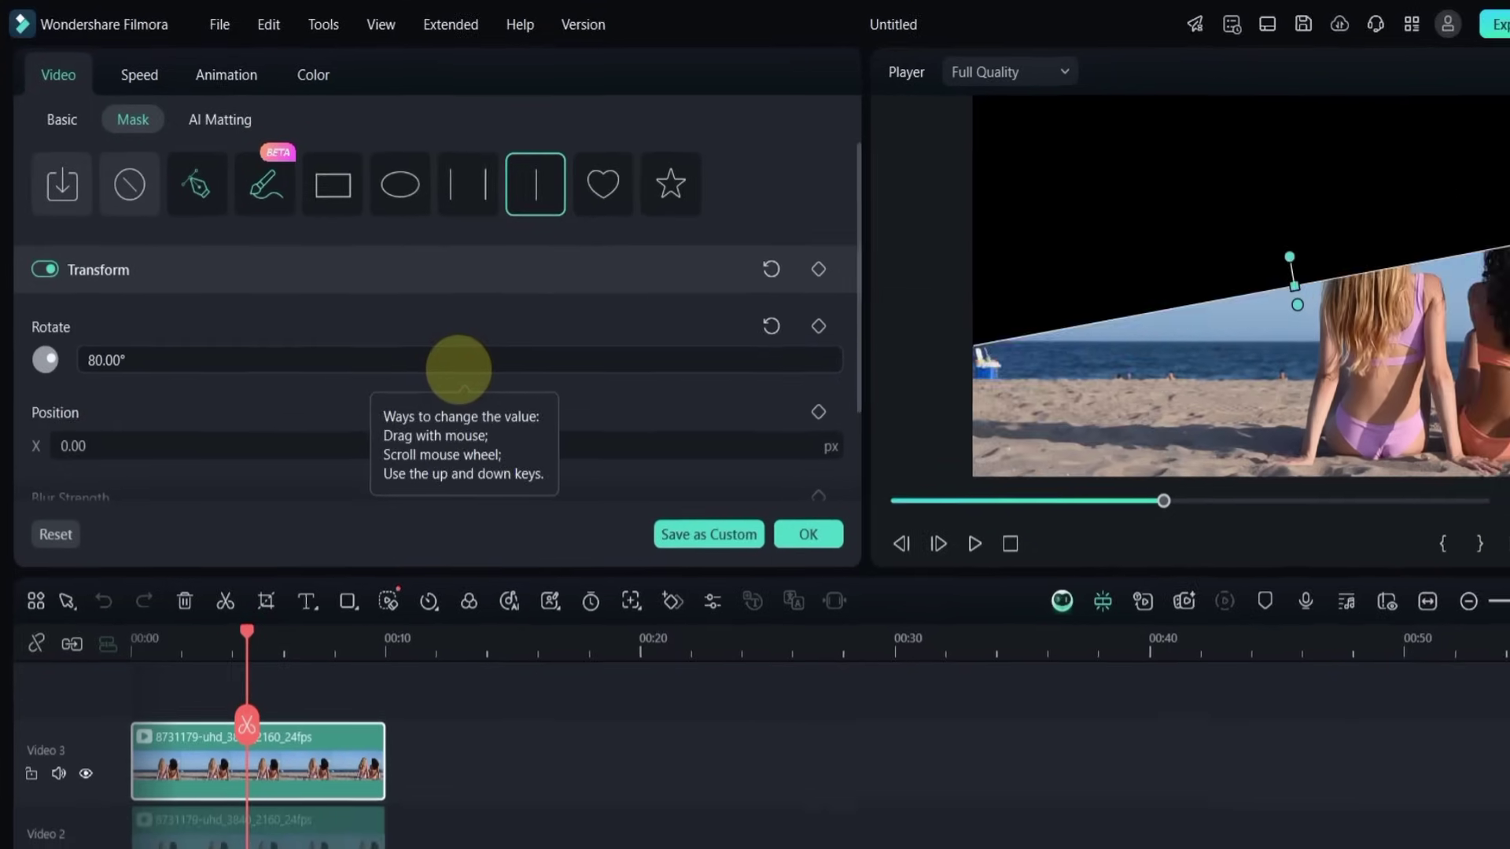
scroll(458, 370, "up", 9)
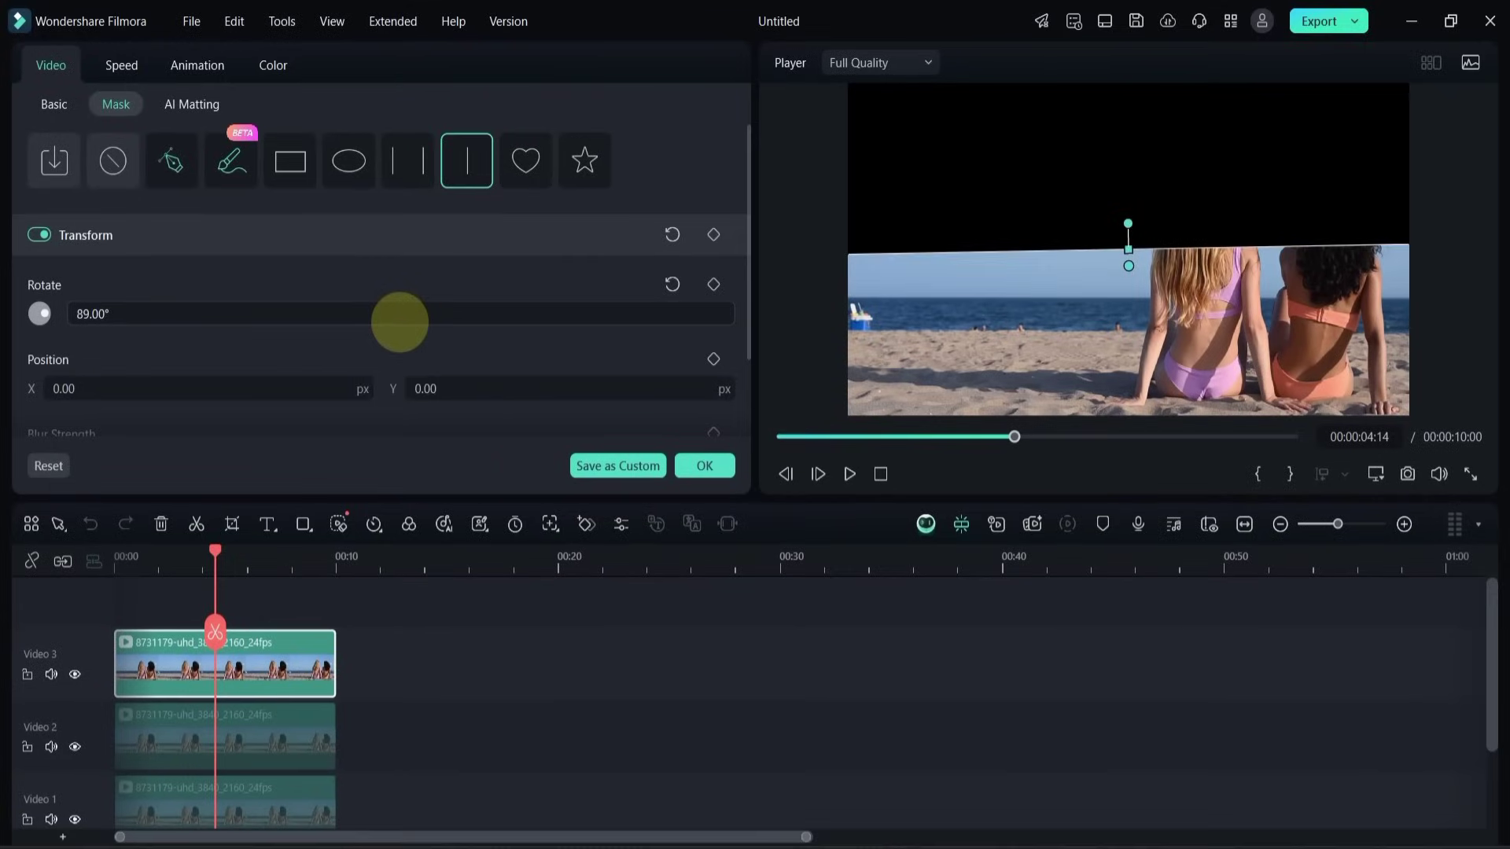
scroll(559, 380, "down", 20)
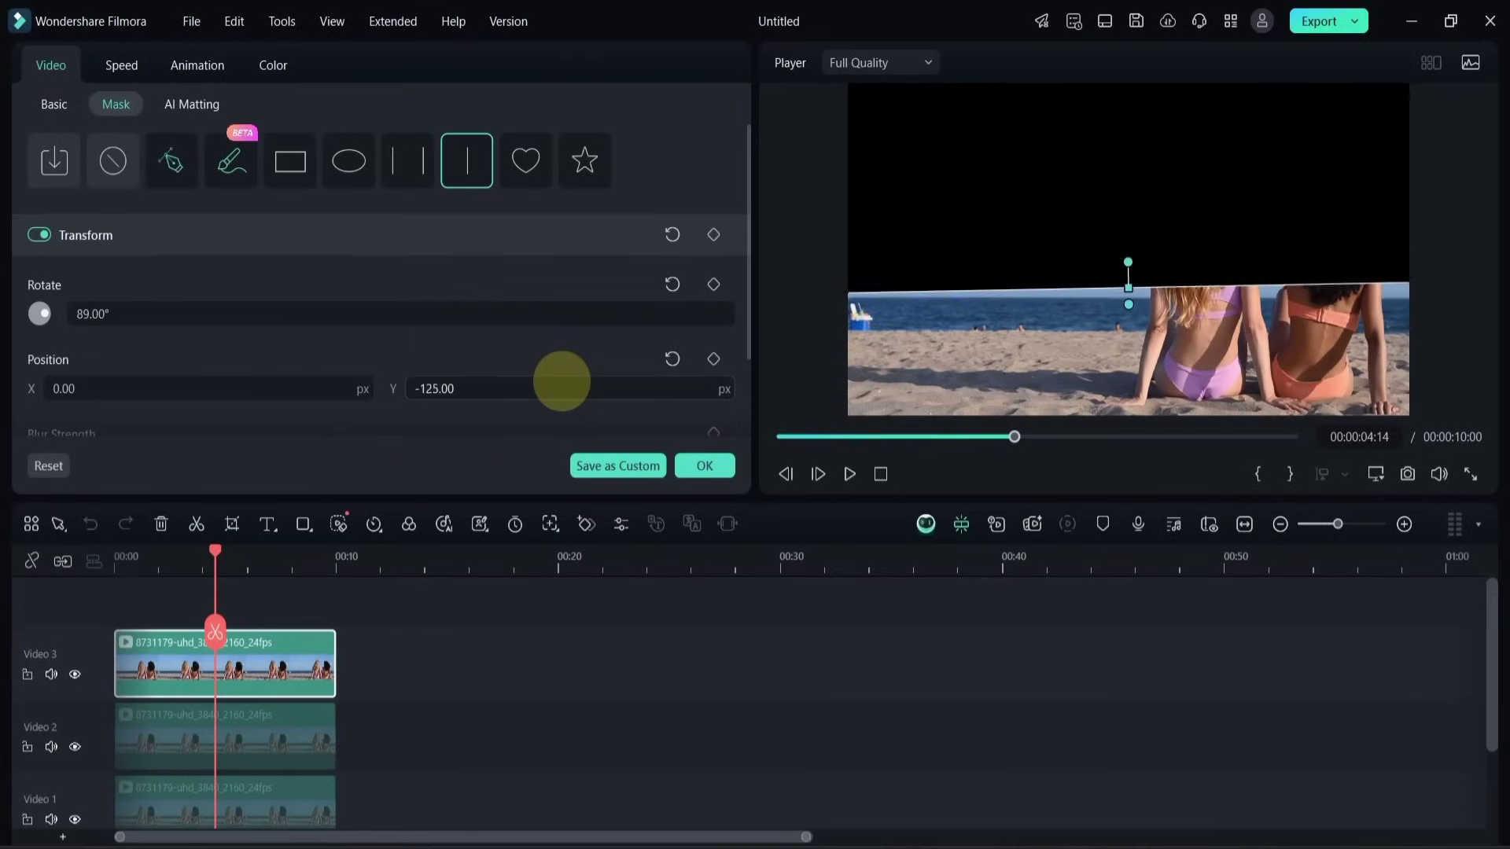
scroll(561, 380, "down", 20)
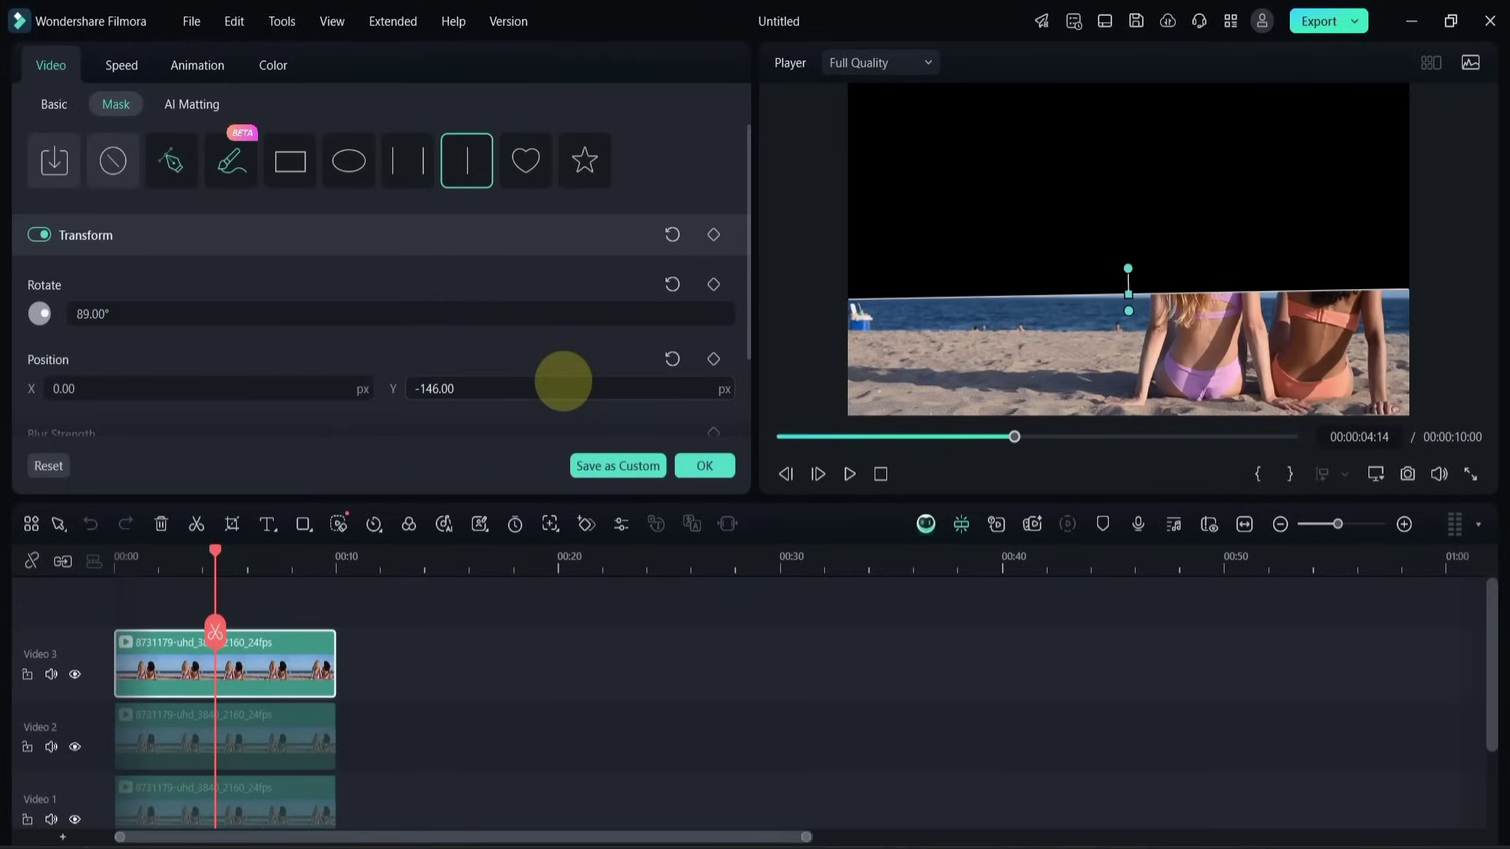
left_click(511, 320)
key("Return")
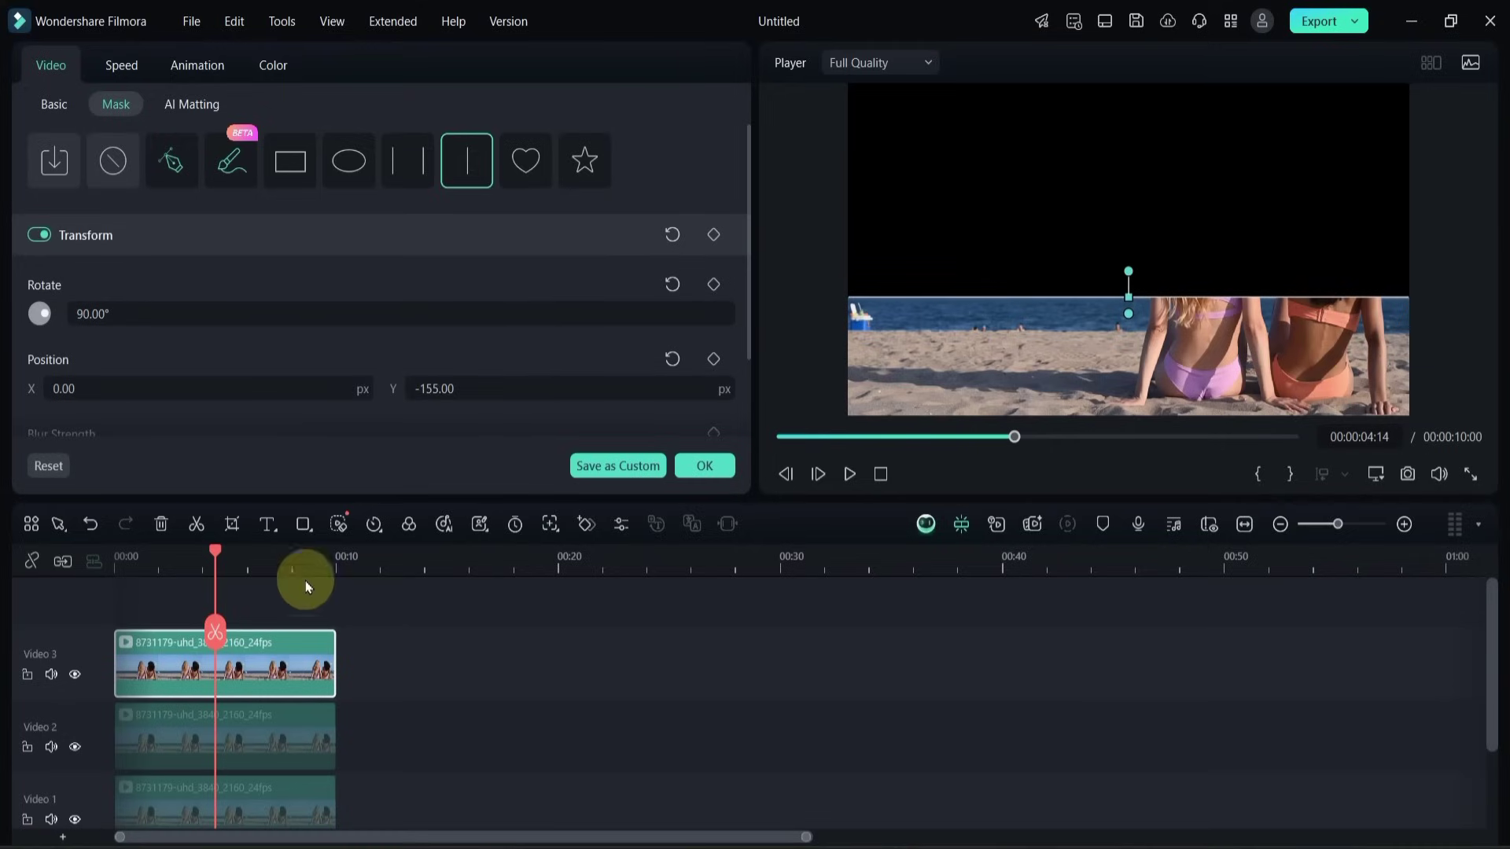
left_click_drag(215, 551, 101, 573)
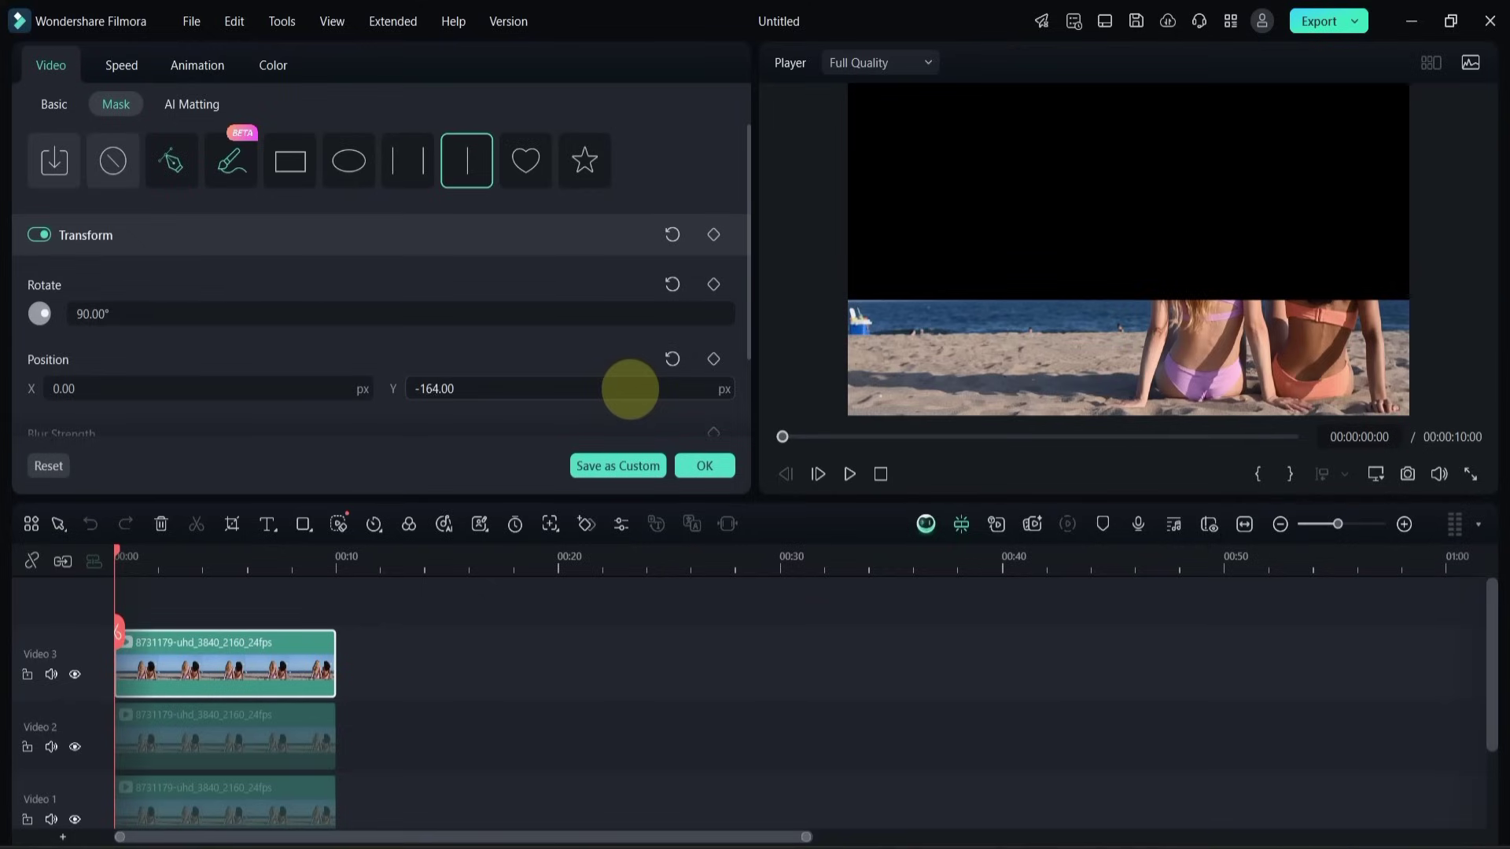
- Set mask Position Y to -150 and add rotation and position keyframes at the start
left_click_drag(630, 389, 683, 376)
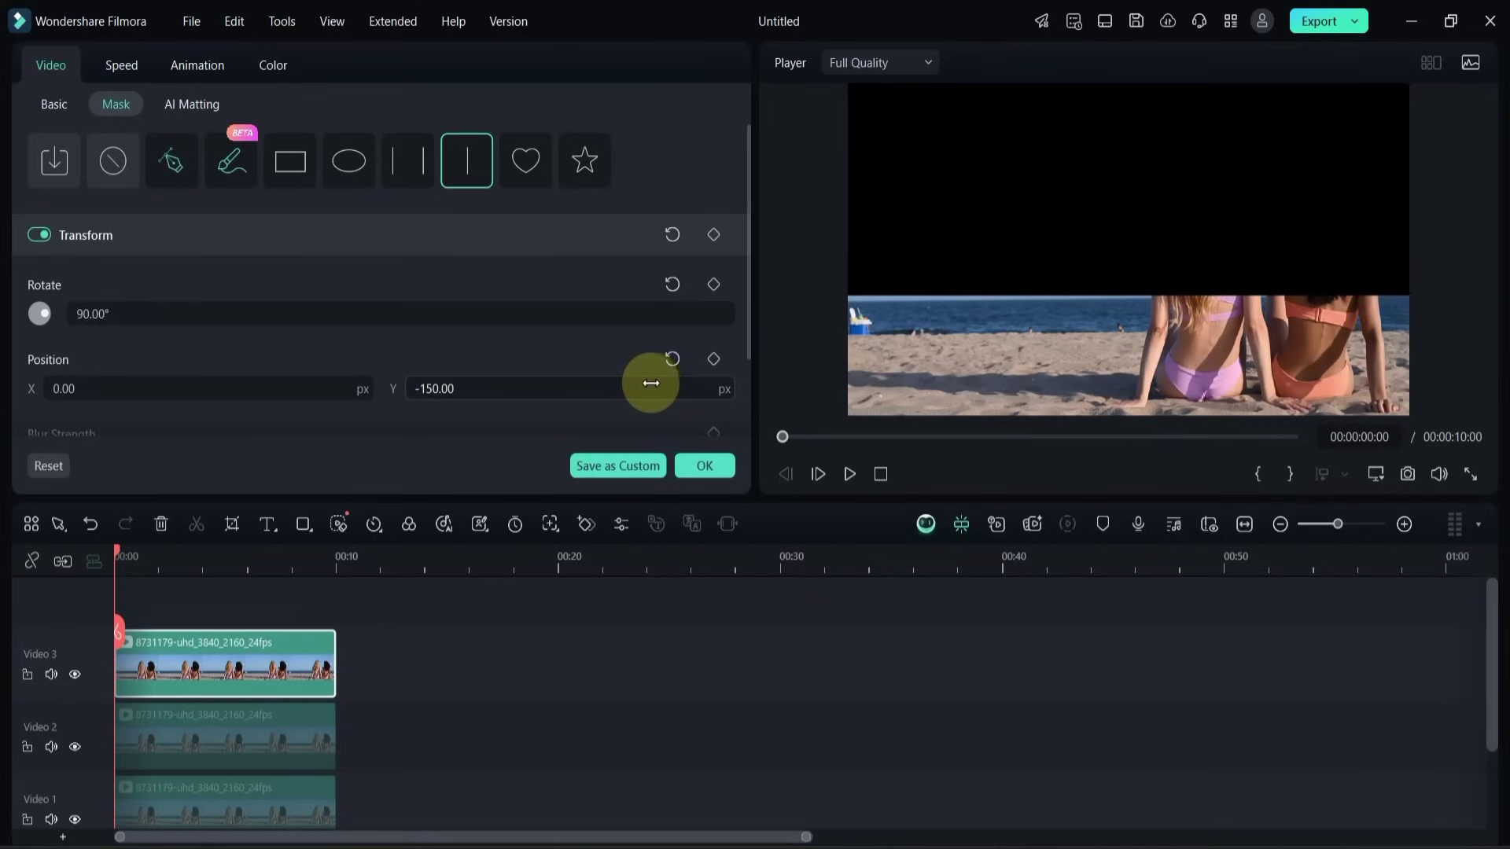
left_click(713, 284)
left_click_drag(587, 315, 588, 315)
left_click(713, 359)
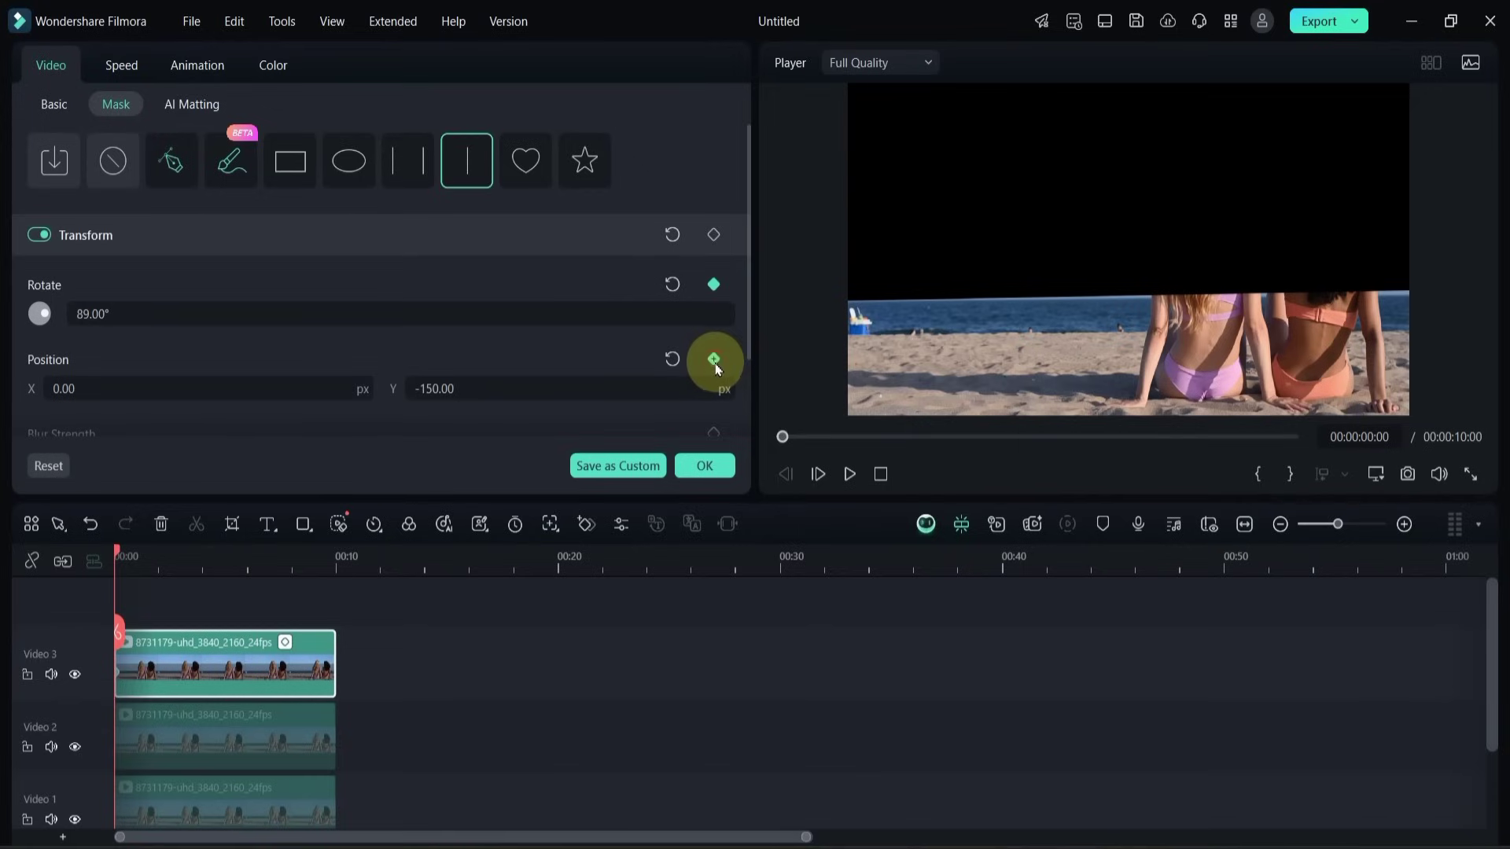
left_click(114, 538)
left_click(605, 386)
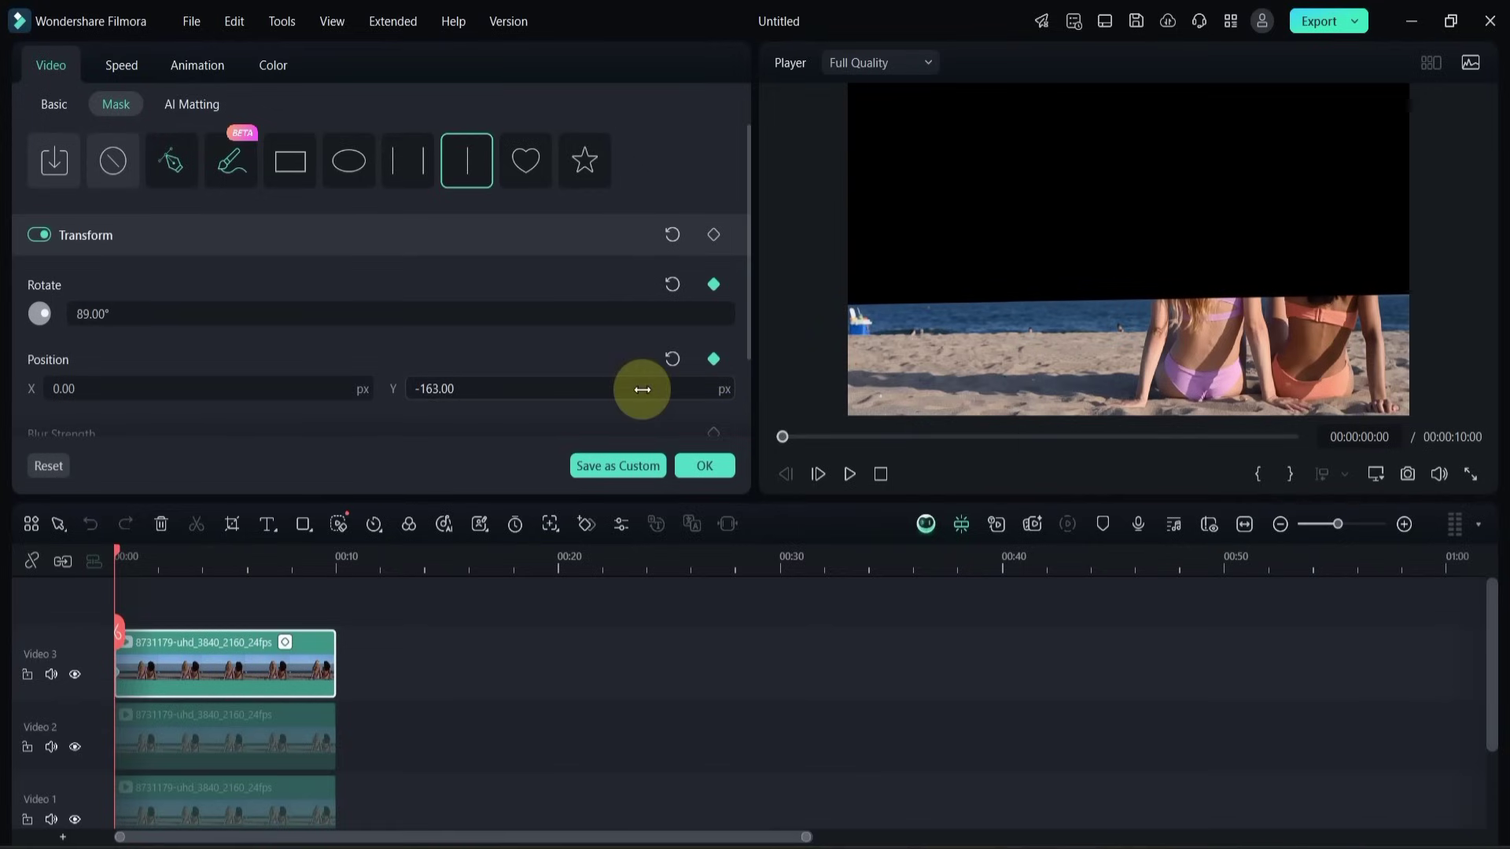
- At about 2 seconds, keyframe the mask rotation back at 90°
left_click_drag(116, 548, 169, 556)
left_click(649, 306)
type("9")
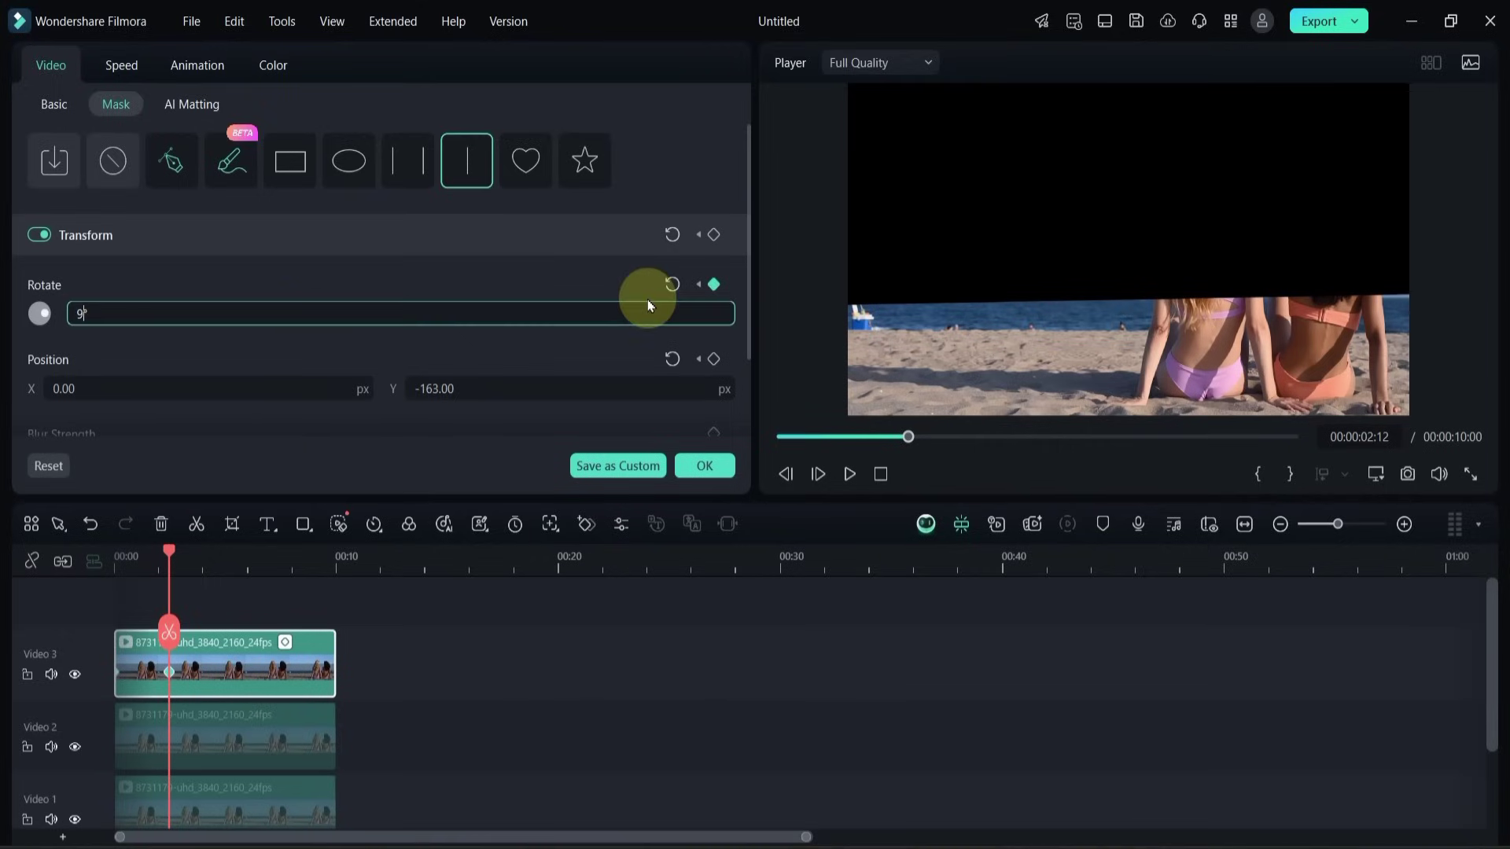
type("0")
key("Return")
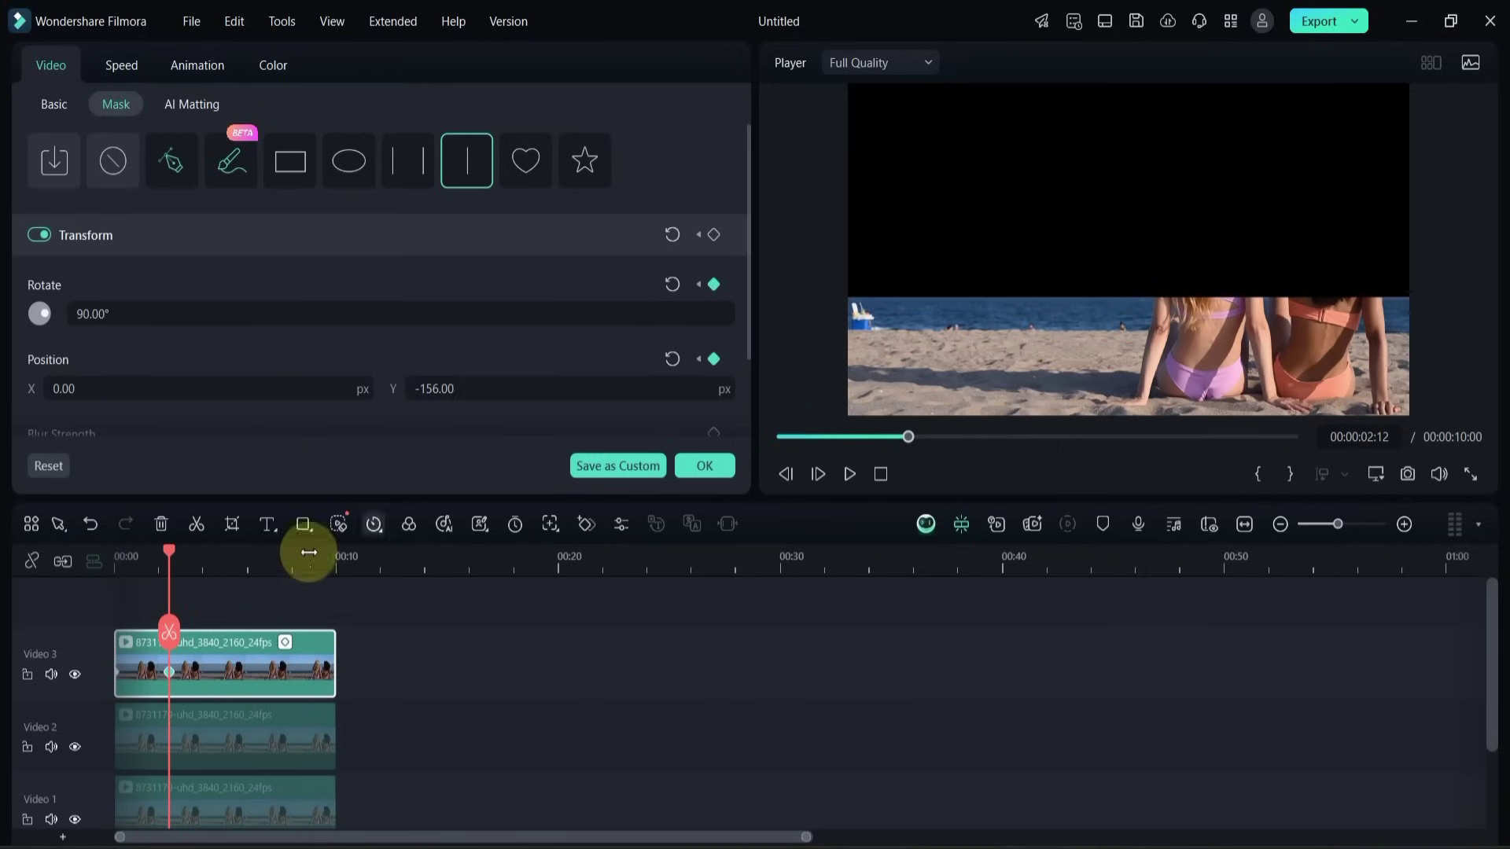
left_click_drag(168, 553, 243, 566)
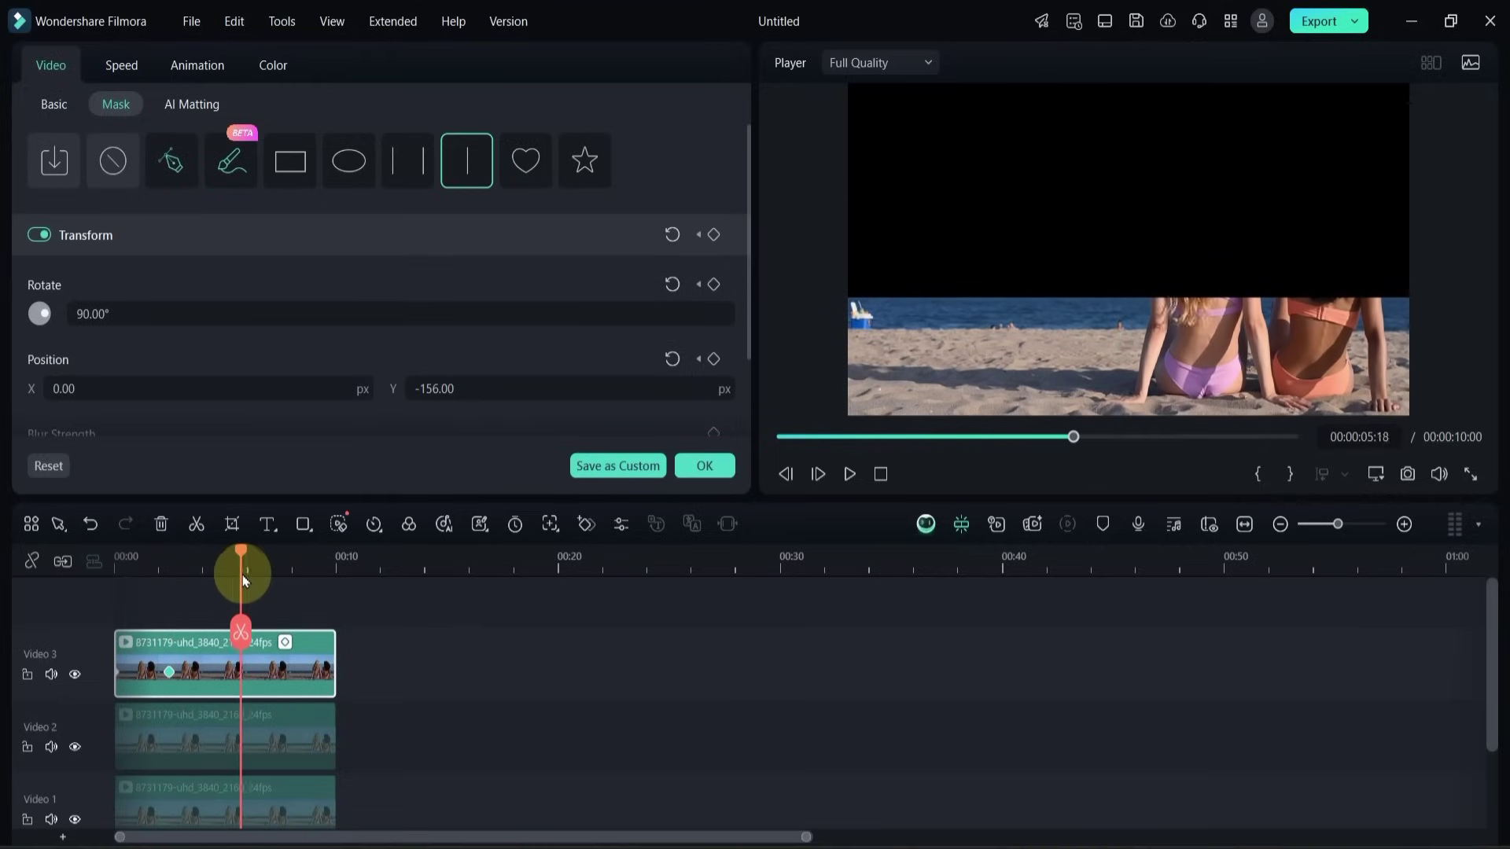
- Keyframe the mask height at about 5 and 7 seconds to follow the horizon
left_click_drag(491, 389, 499, 389)
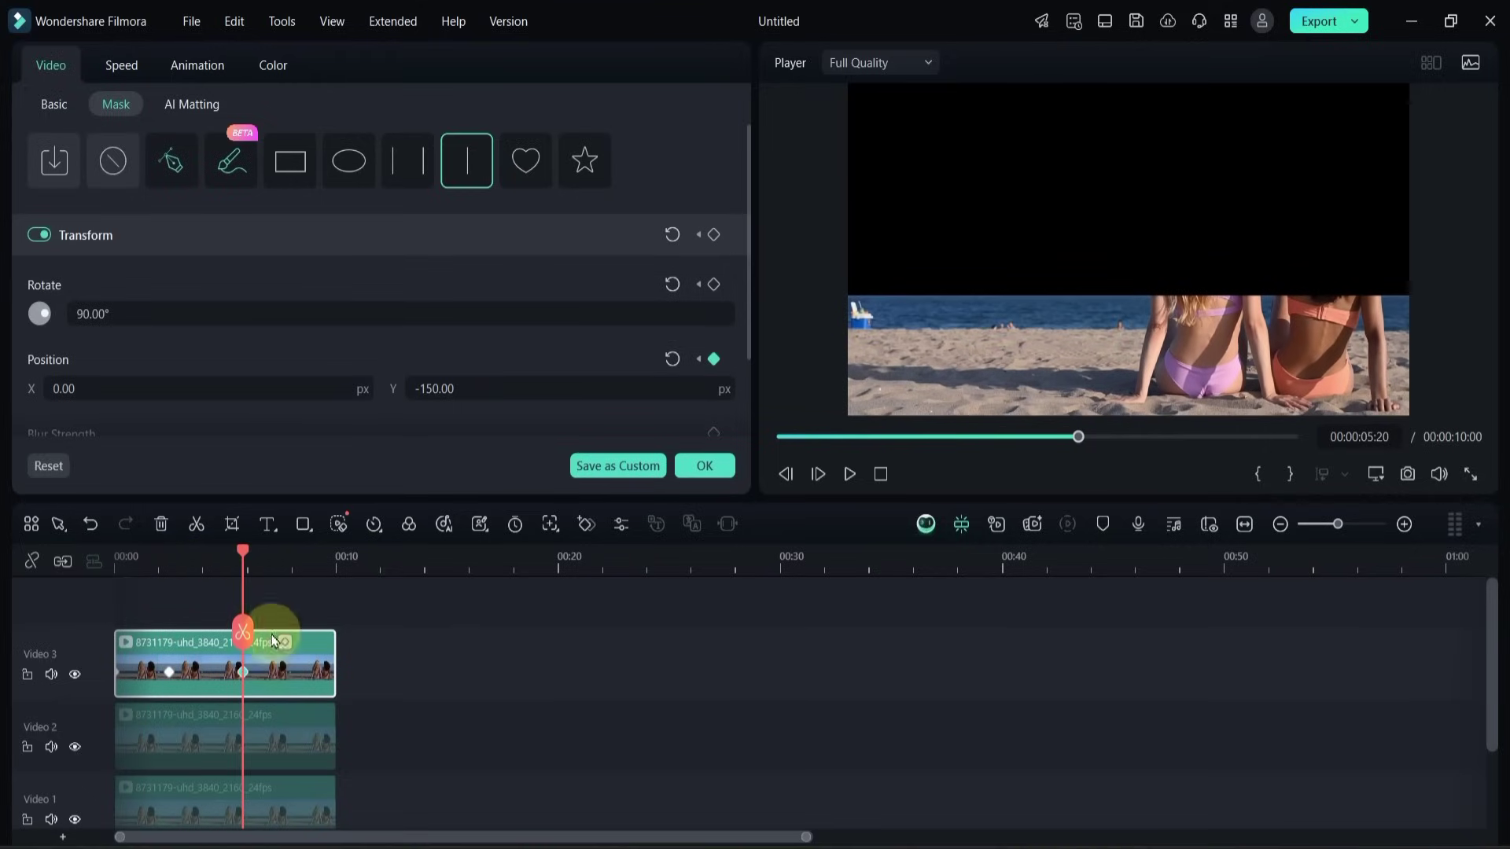
left_click_drag(243, 550, 274, 550)
left_click_drag(472, 389, 484, 391)
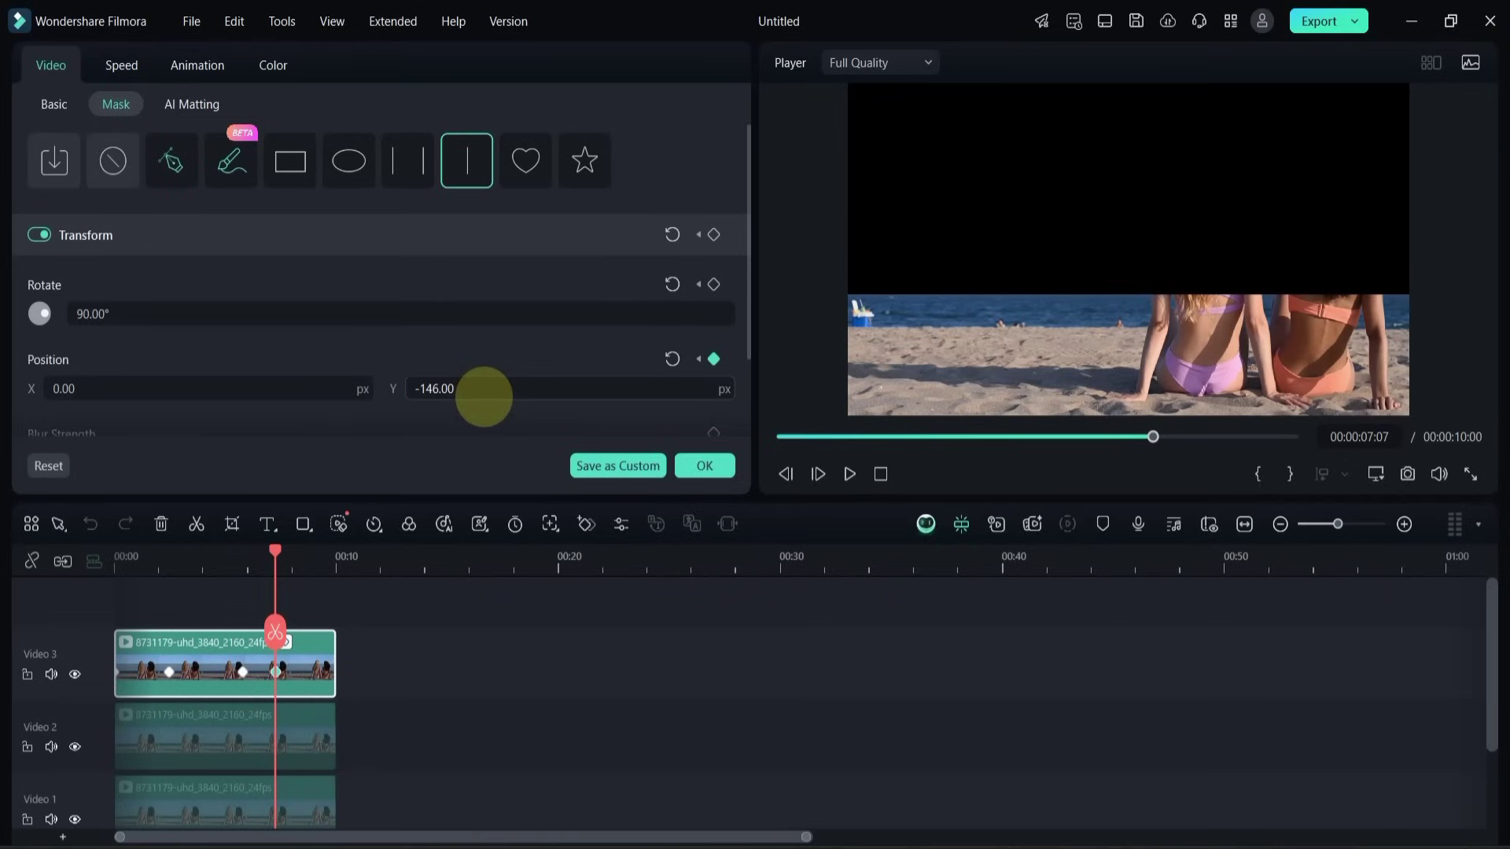
left_click(275, 551)
left_click_drag(288, 552, 313, 551)
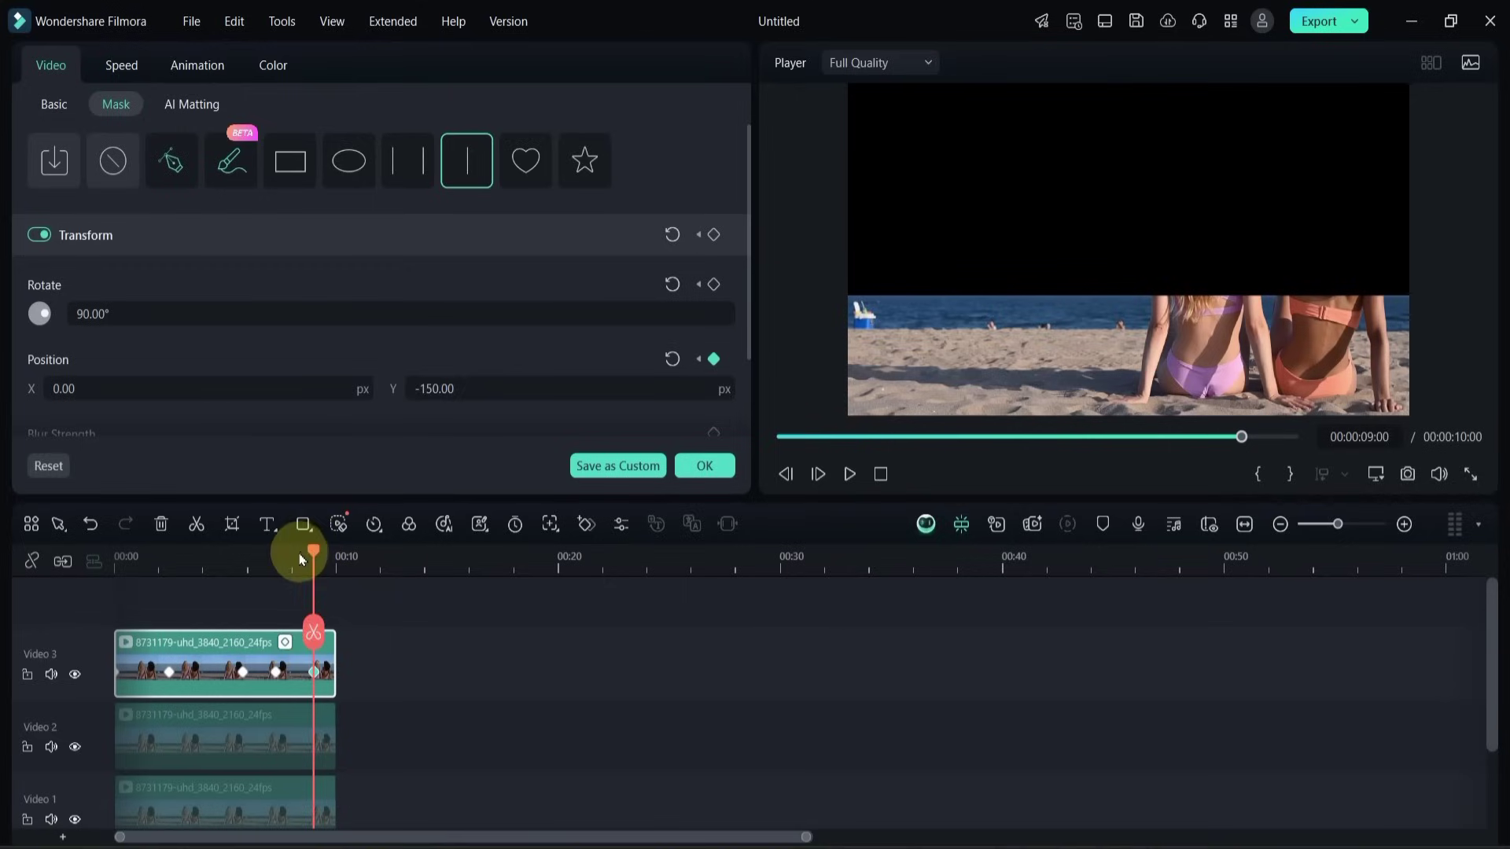
- Scrub through the clip to check the mask, then deselect to return to Media
mouse_move(300, 557)
left_mouse_down()
mouse_move(290, 549)
mouse_move(330, 564)
left_mouse_up()
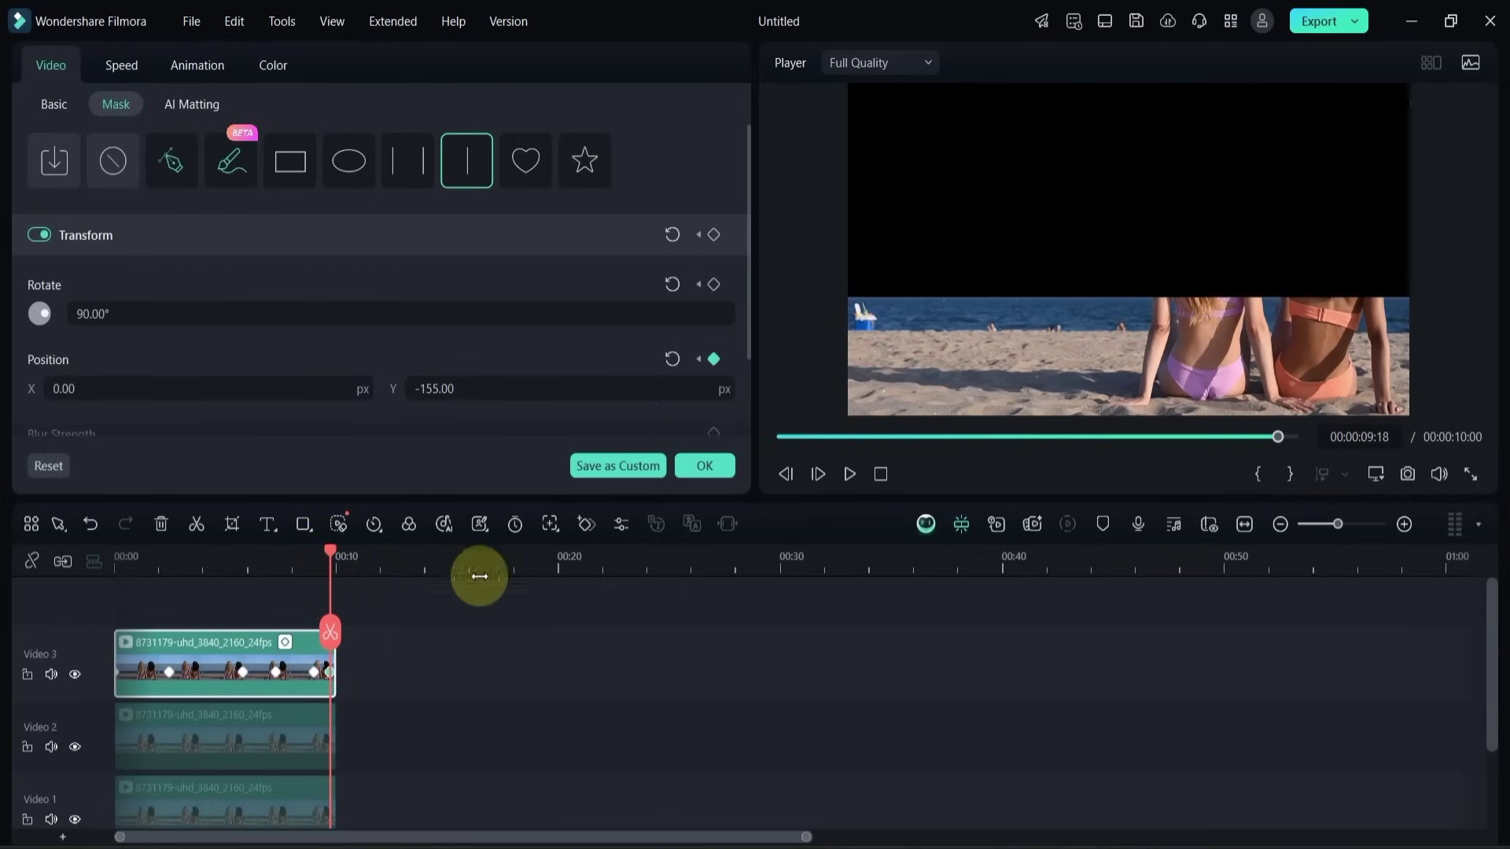
left_click(332, 558)
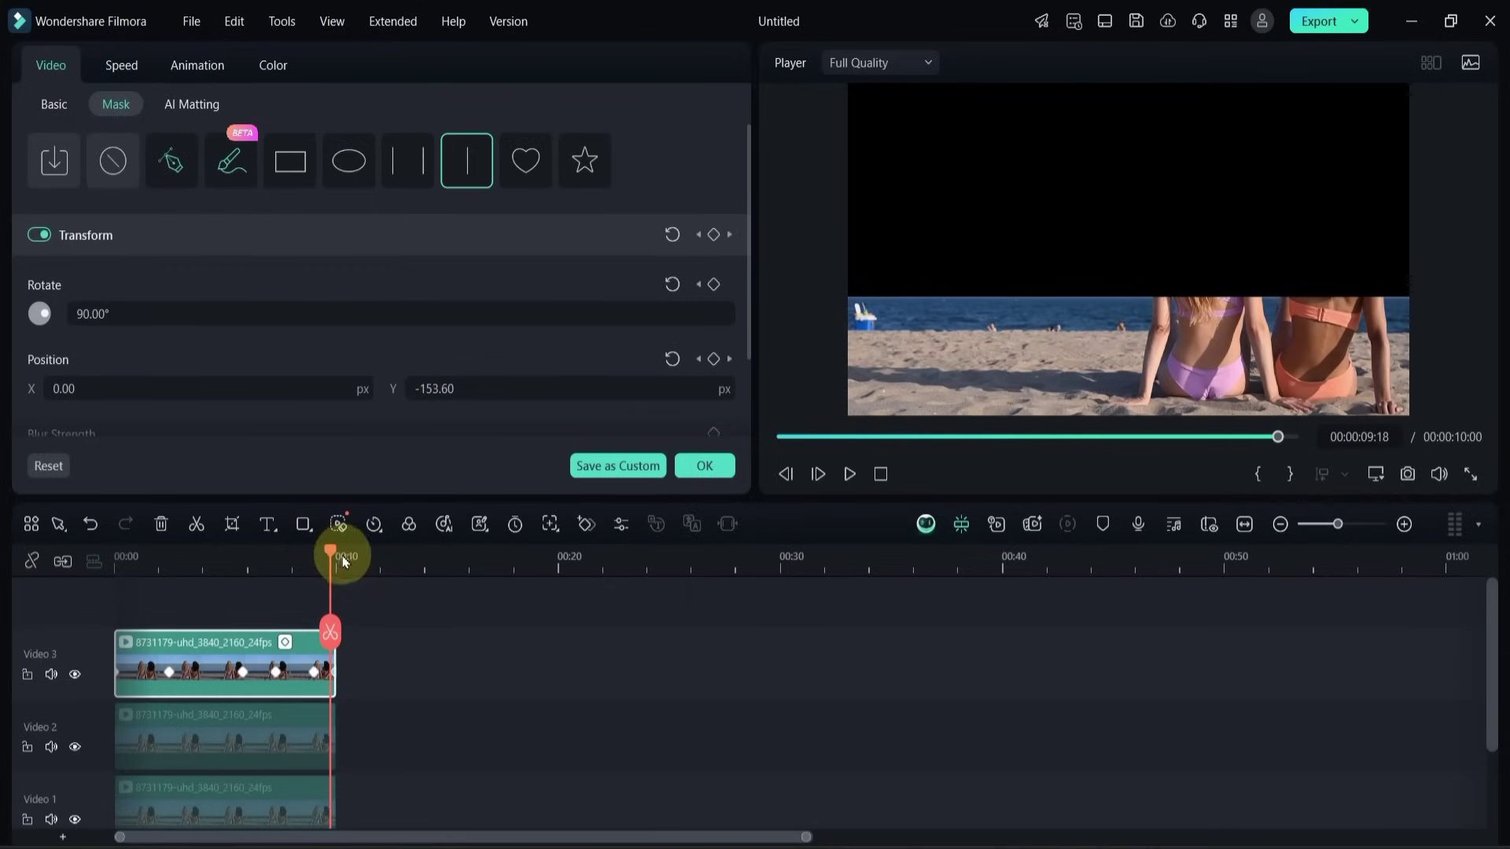
left_click_drag(343, 560, 212, 560)
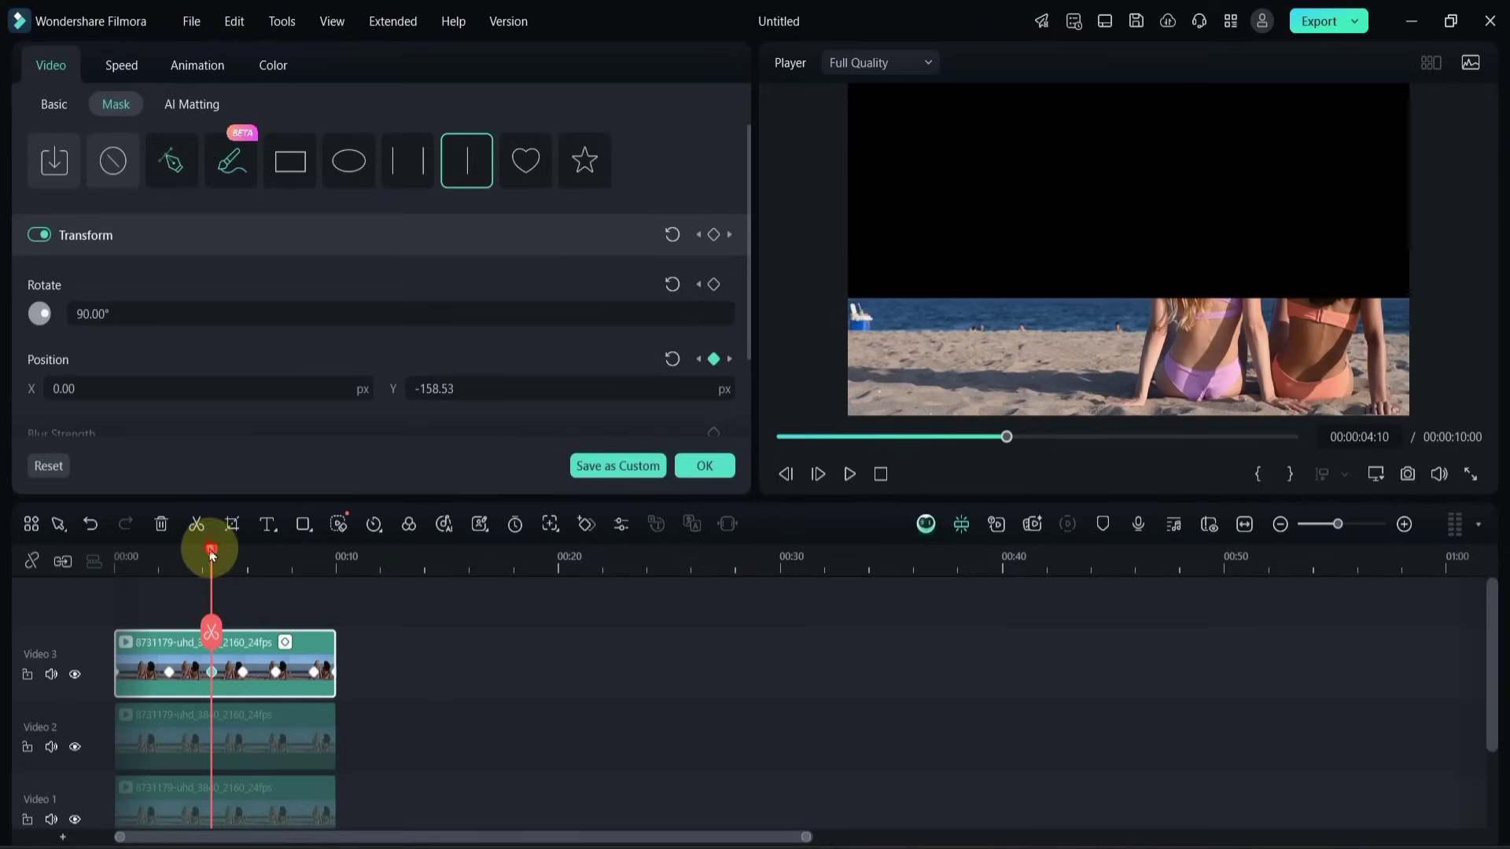
left_click_drag(208, 551, 107, 562)
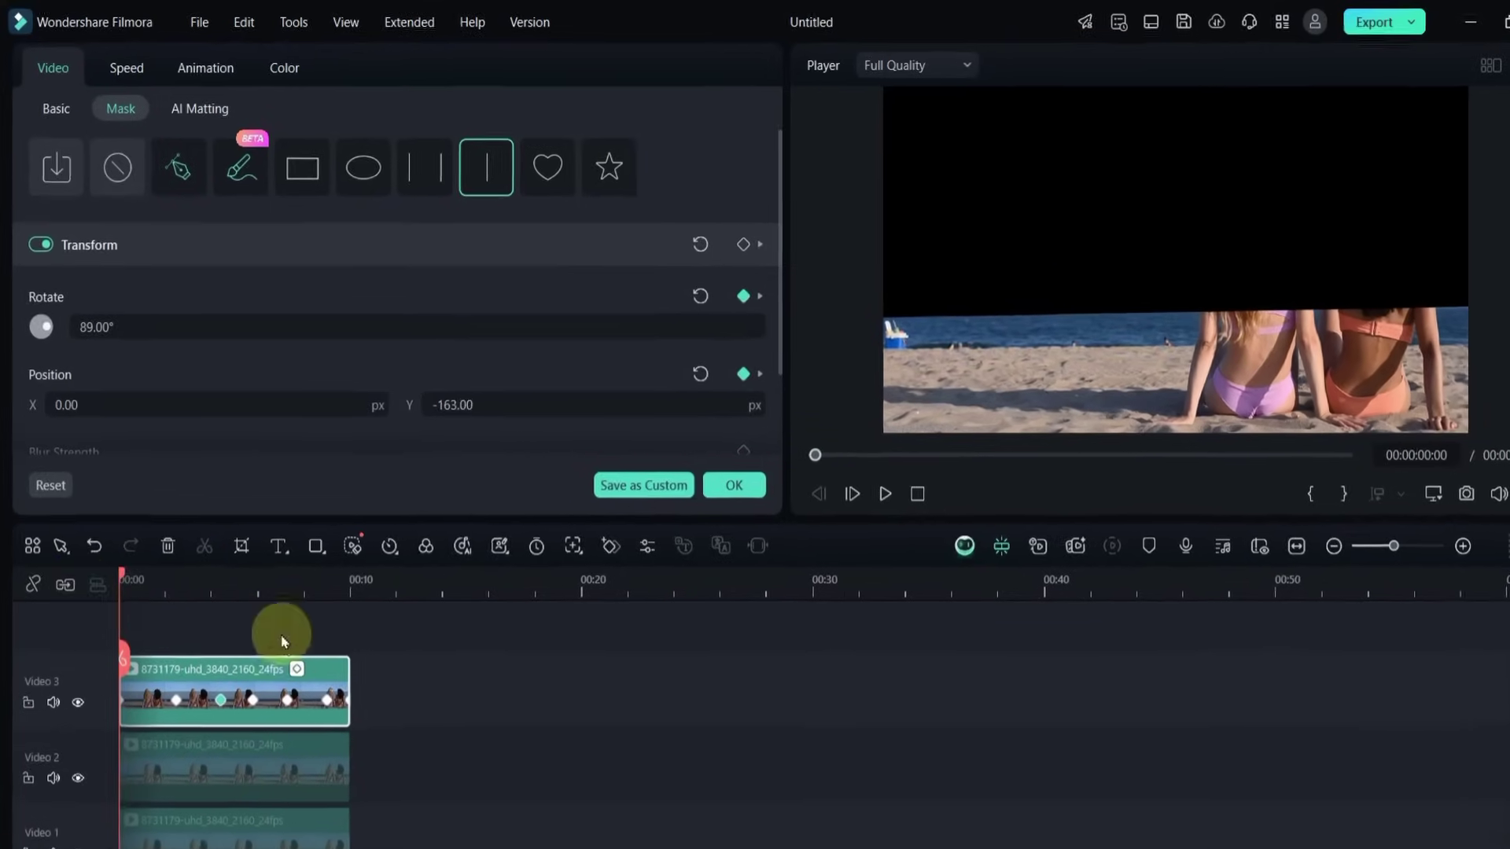
left_click(271, 613)
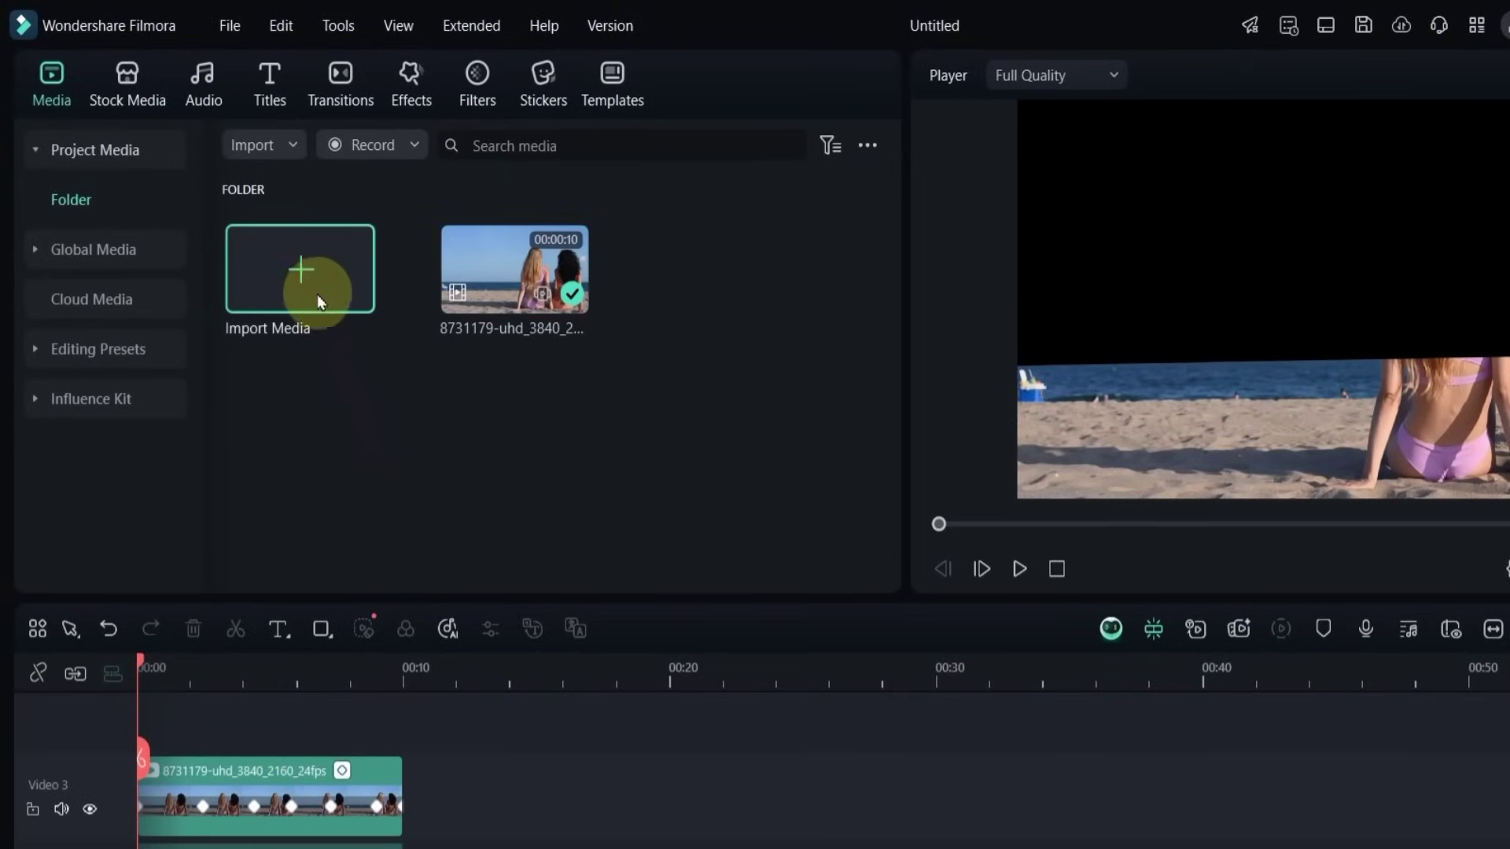
- Import the Textured stone wall image and the 13803927_3840_2160_30fps railway clip together
left_click(313, 288)
left_click_drag(391, 380, 595, 279)
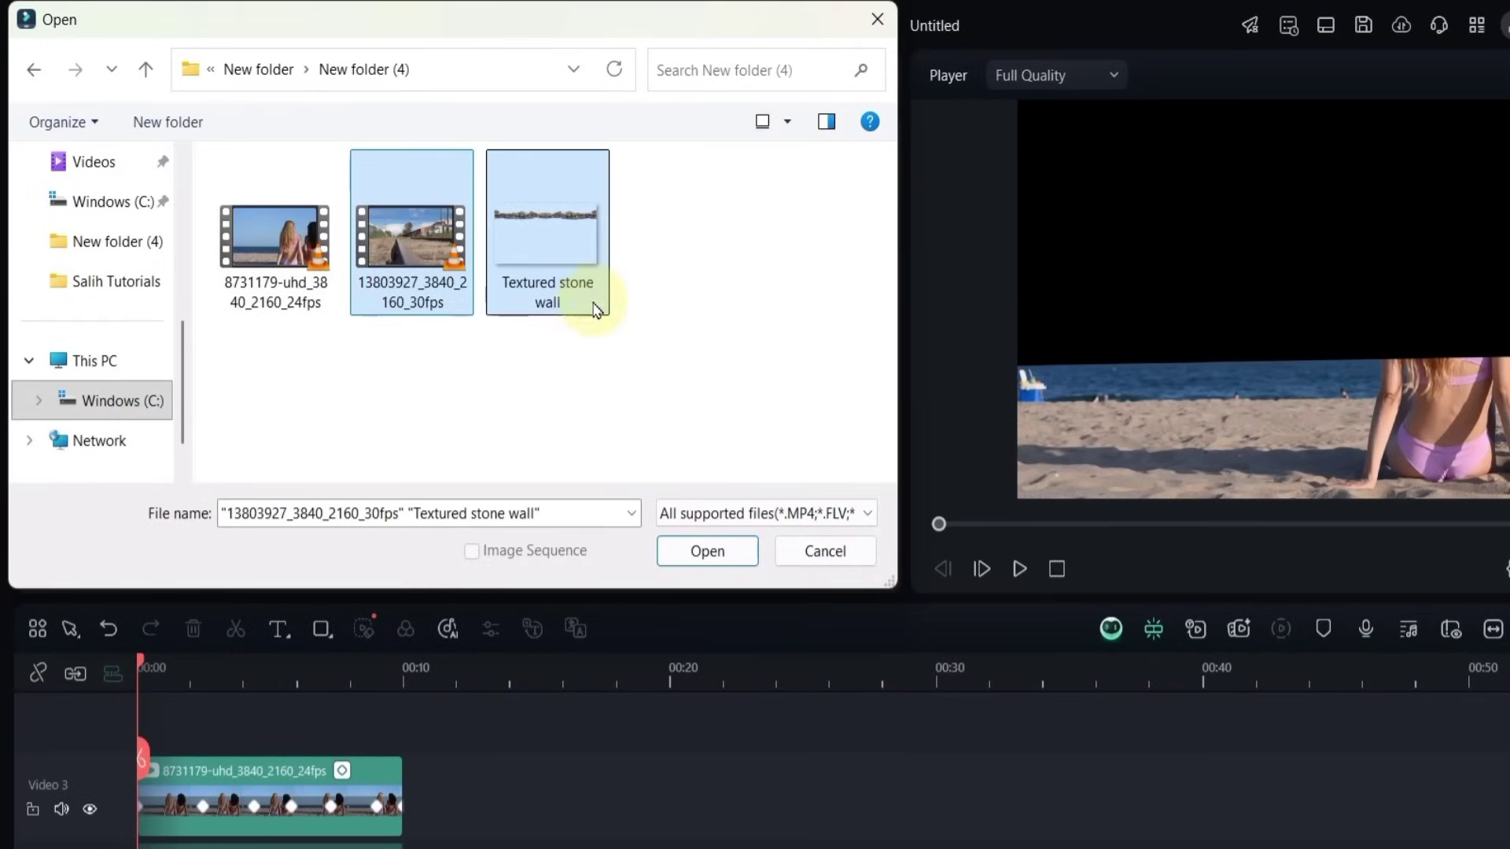
left_click(695, 550)
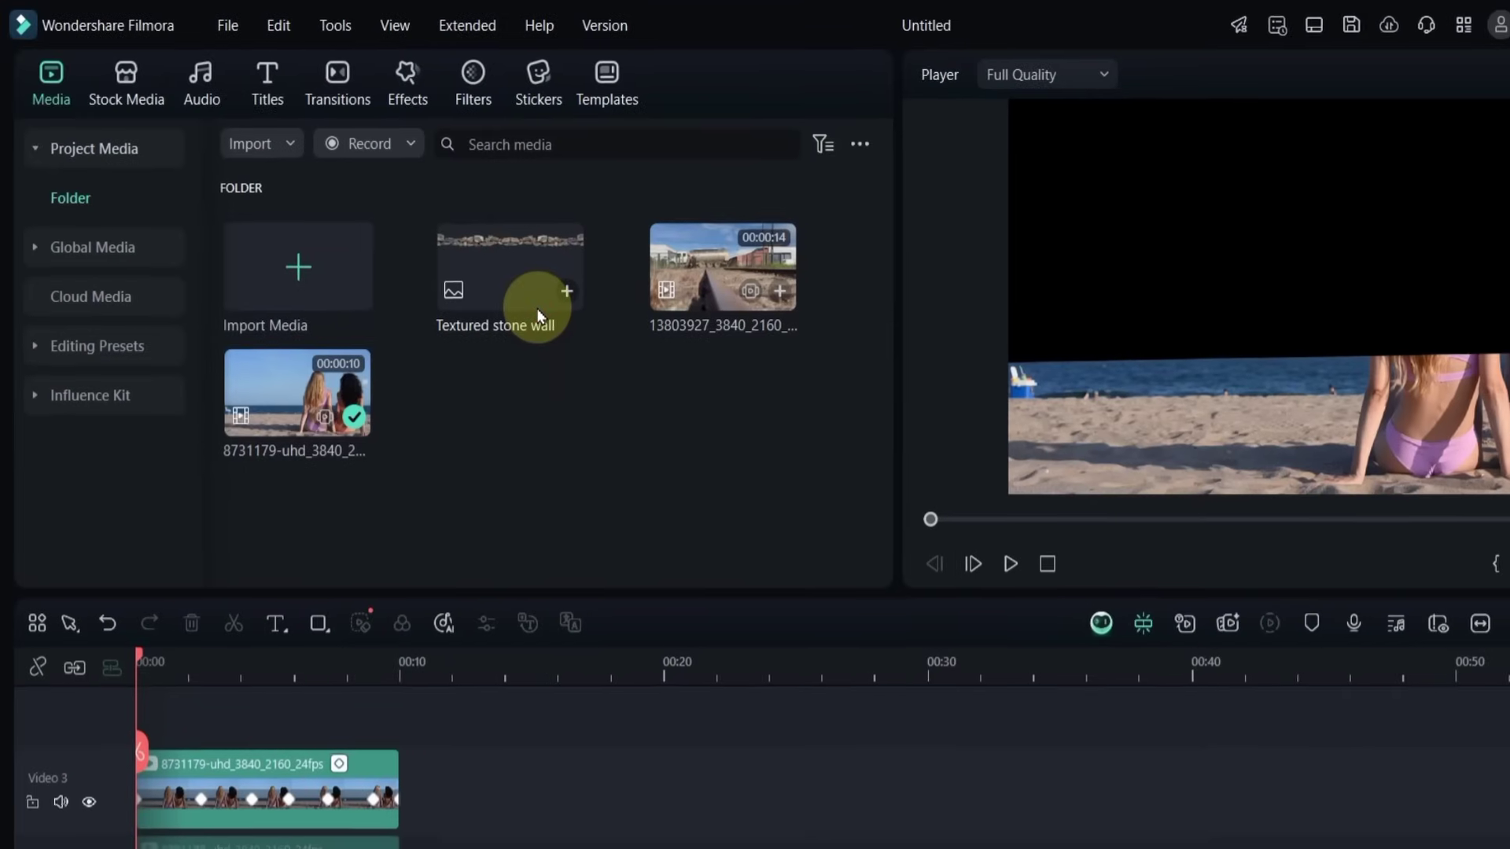
- Add the stone wall to Video 4 for 10 seconds, set Position Y -447 and keyframe it
left_click_drag(541, 315, 111, 671)
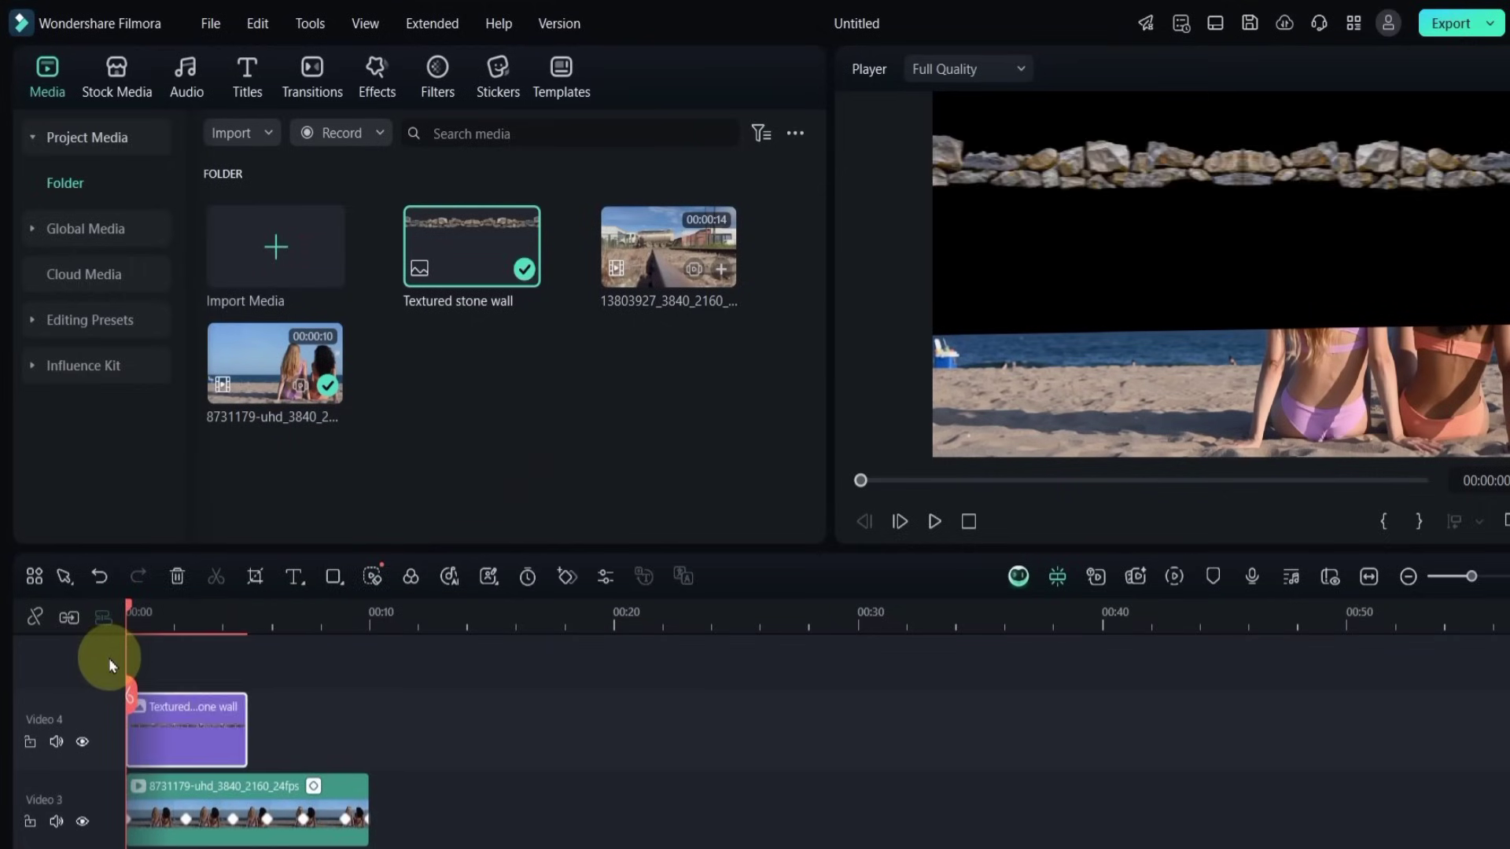
left_click_drag(240, 721, 369, 725)
double_click(291, 739)
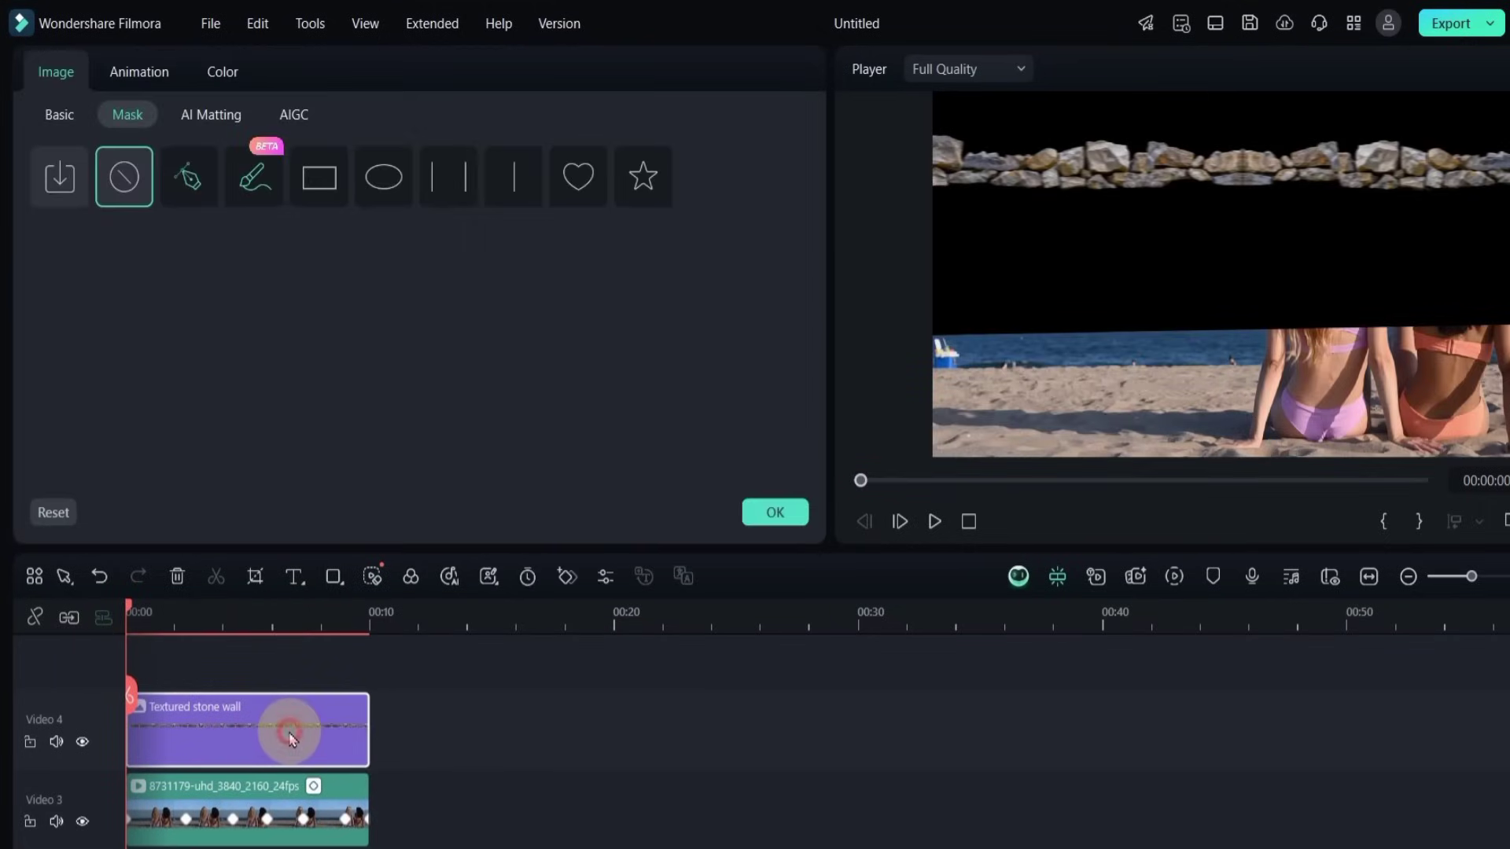
left_click(57, 115)
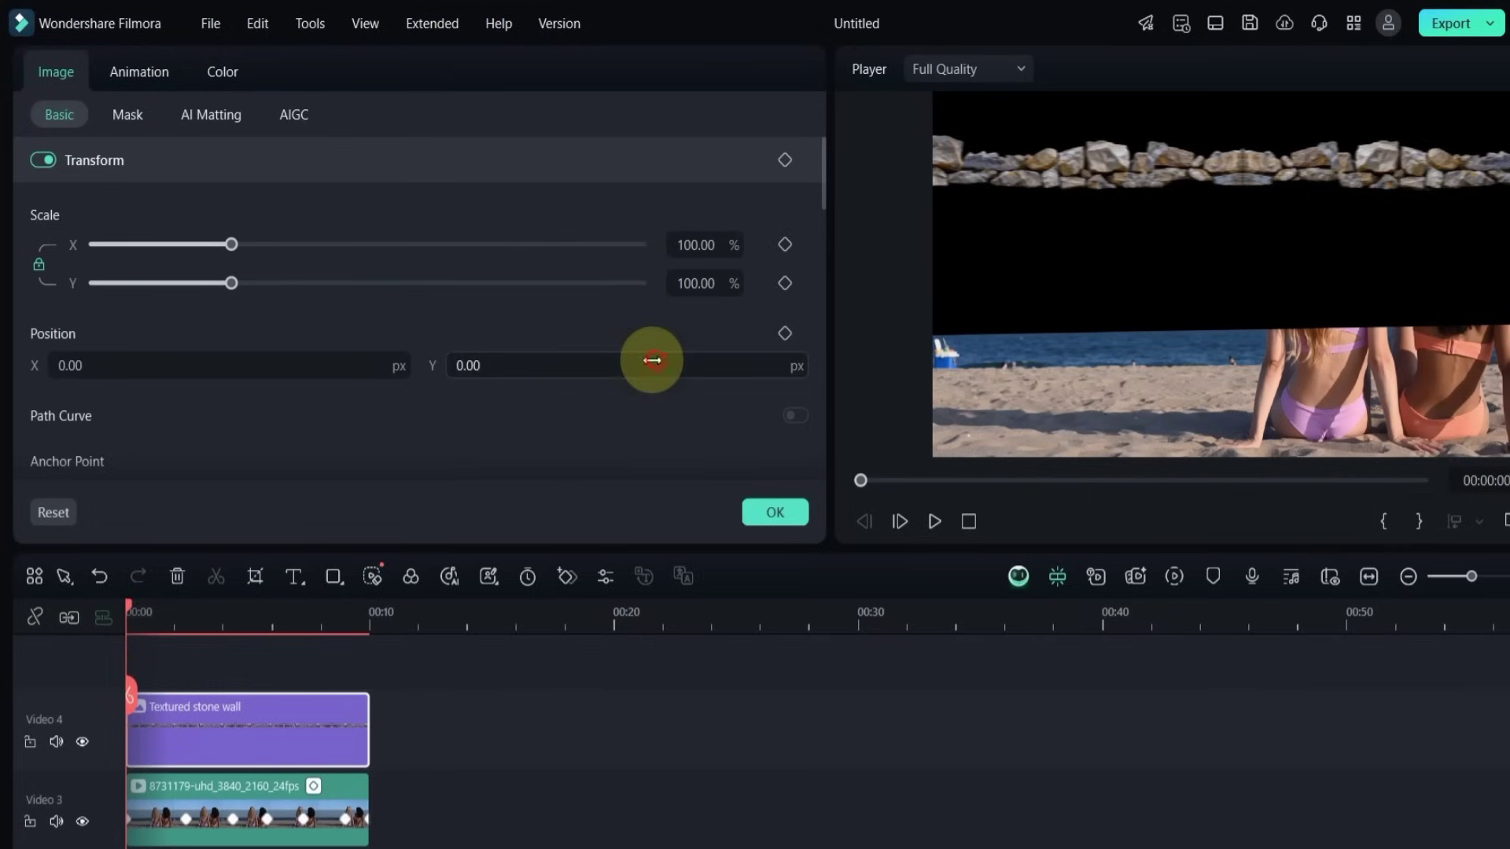
left_click_drag(652, 360, 714, 336)
left_click(787, 165)
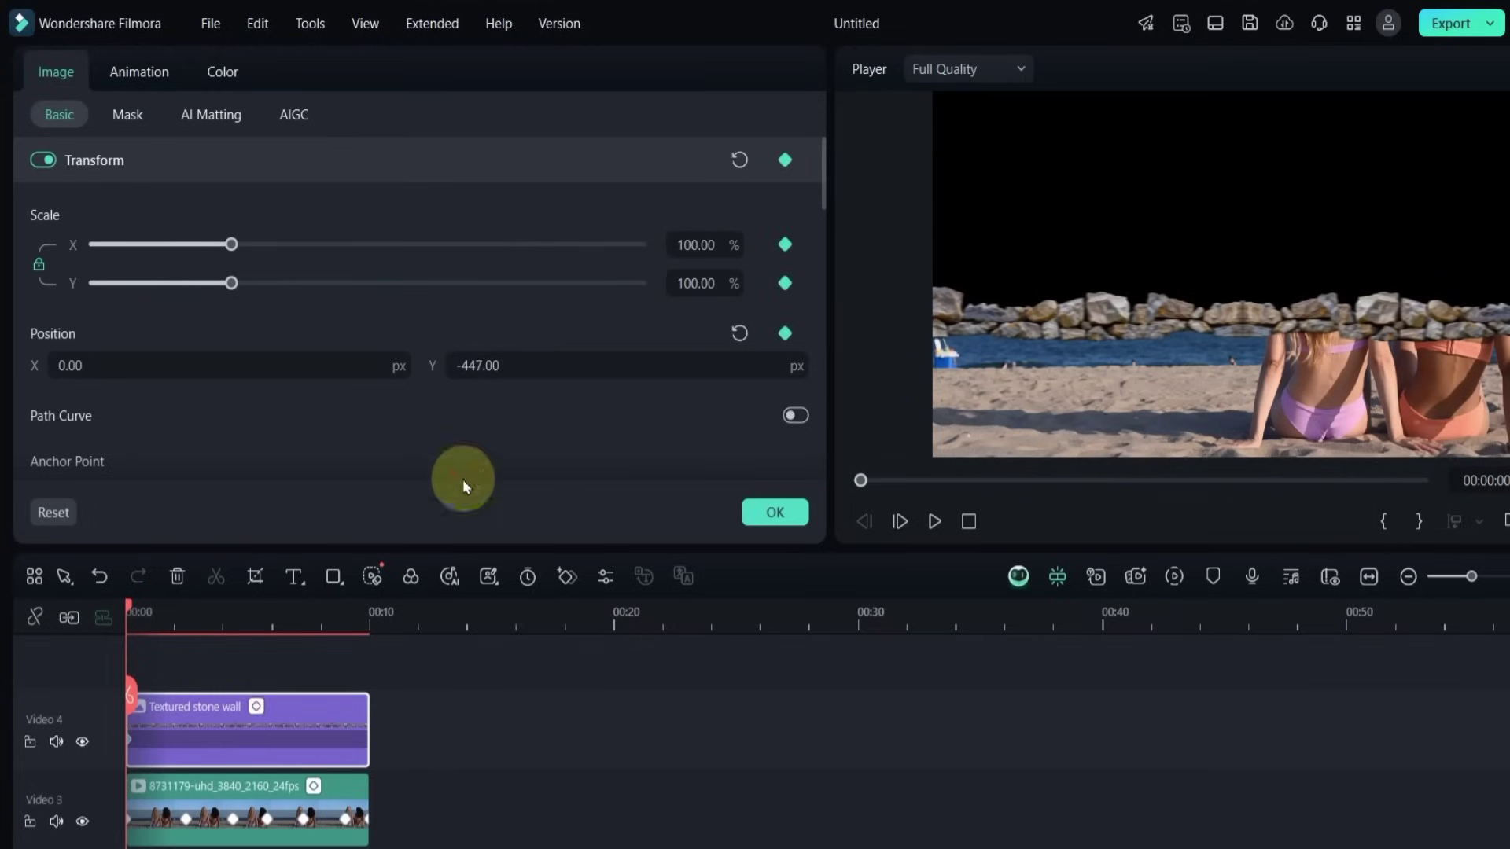
- Keyframe the wall's Position Y at about 1 and 4 seconds to sit on the horizon
mouse_move(130, 616)
left_mouse_down()
mouse_move(166, 612)
mouse_move(138, 616)
mouse_move(153, 616)
left_mouse_up()
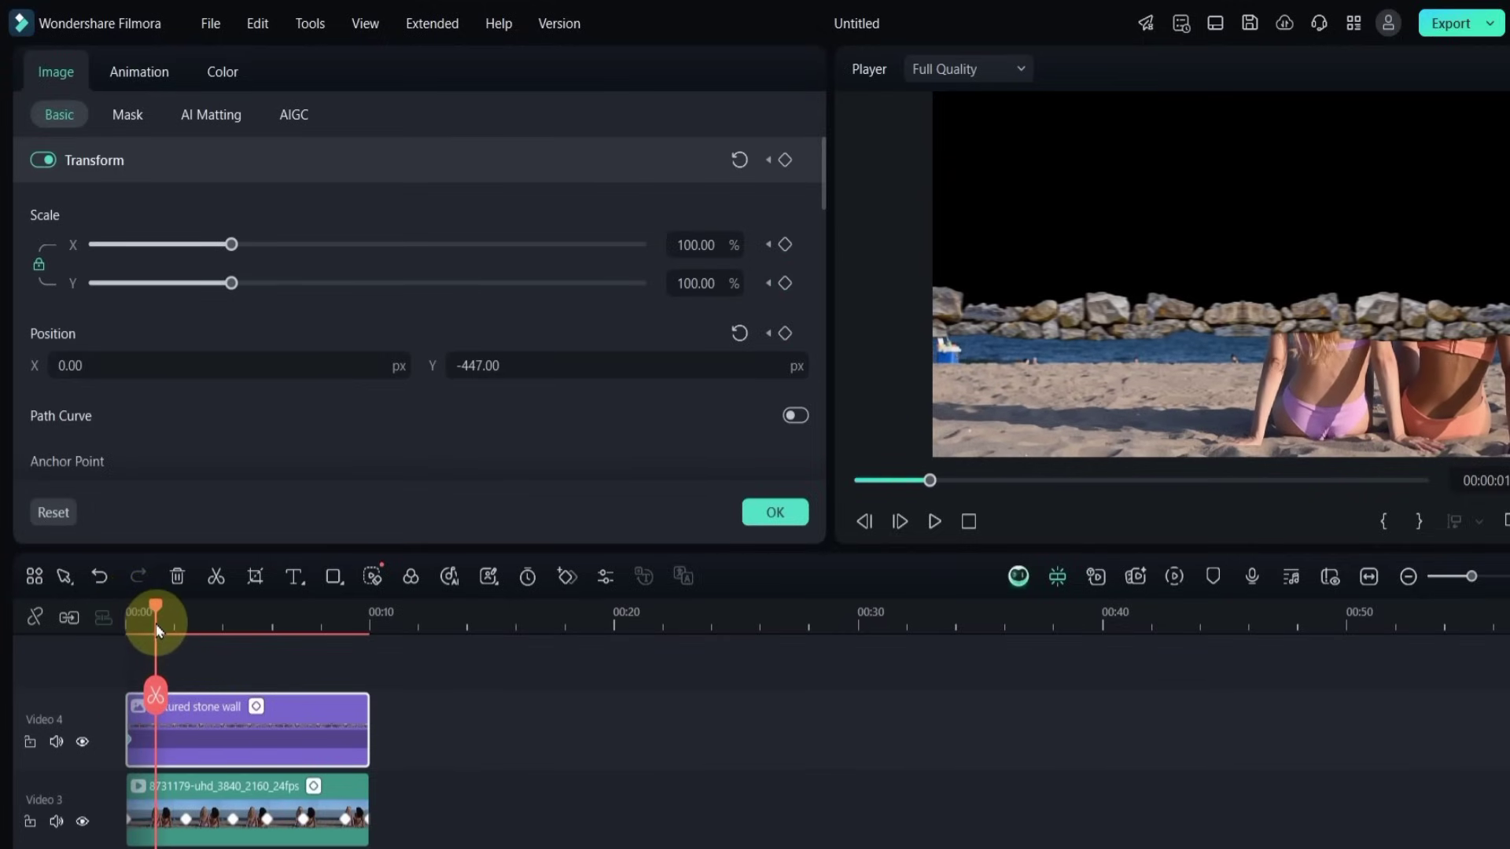
left_click_drag(627, 369, 618, 370)
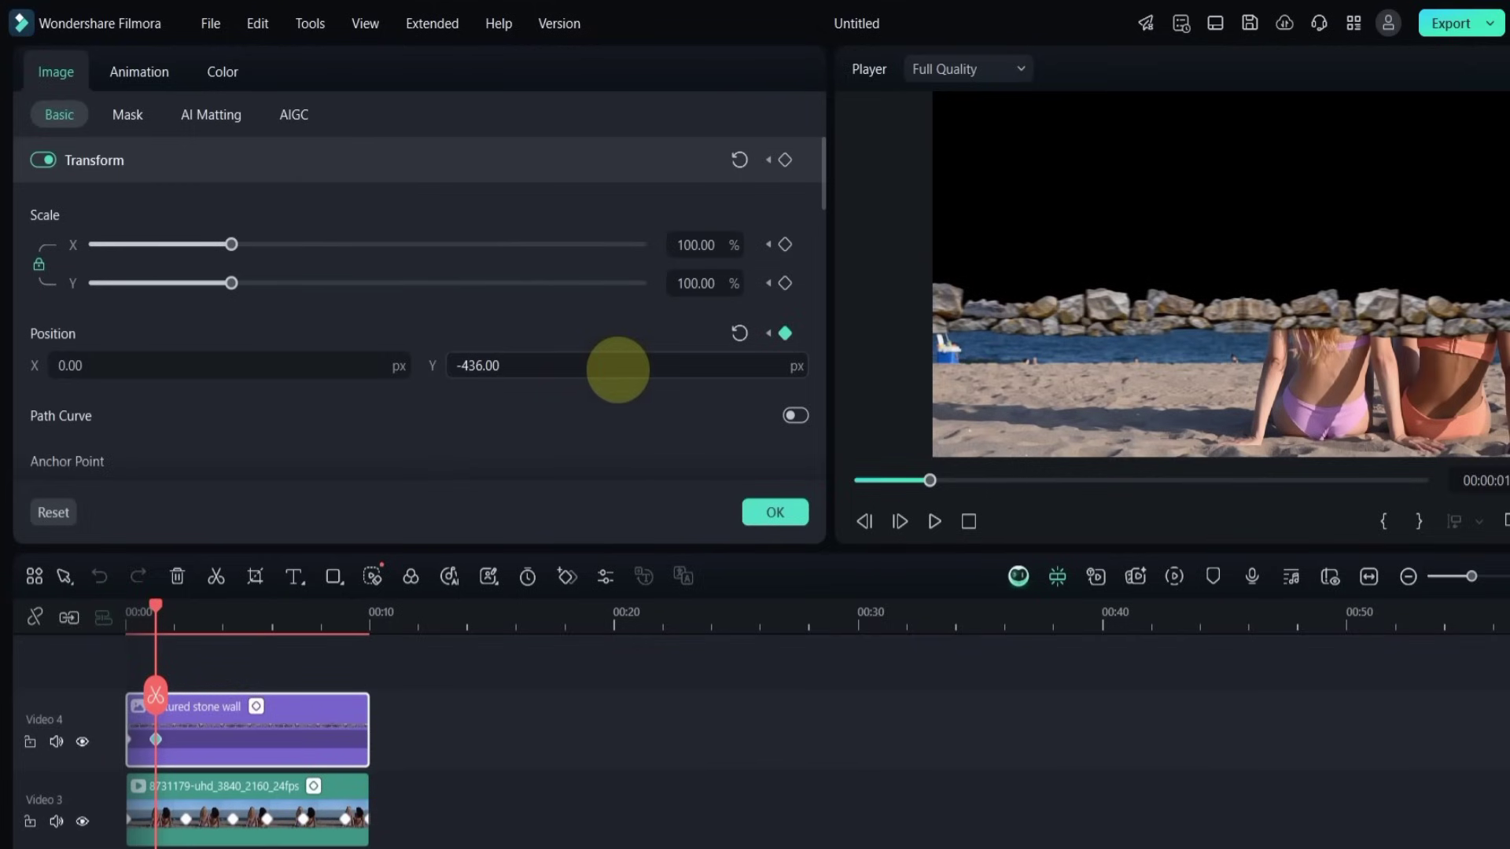
scroll(404, 634, "up", 5)
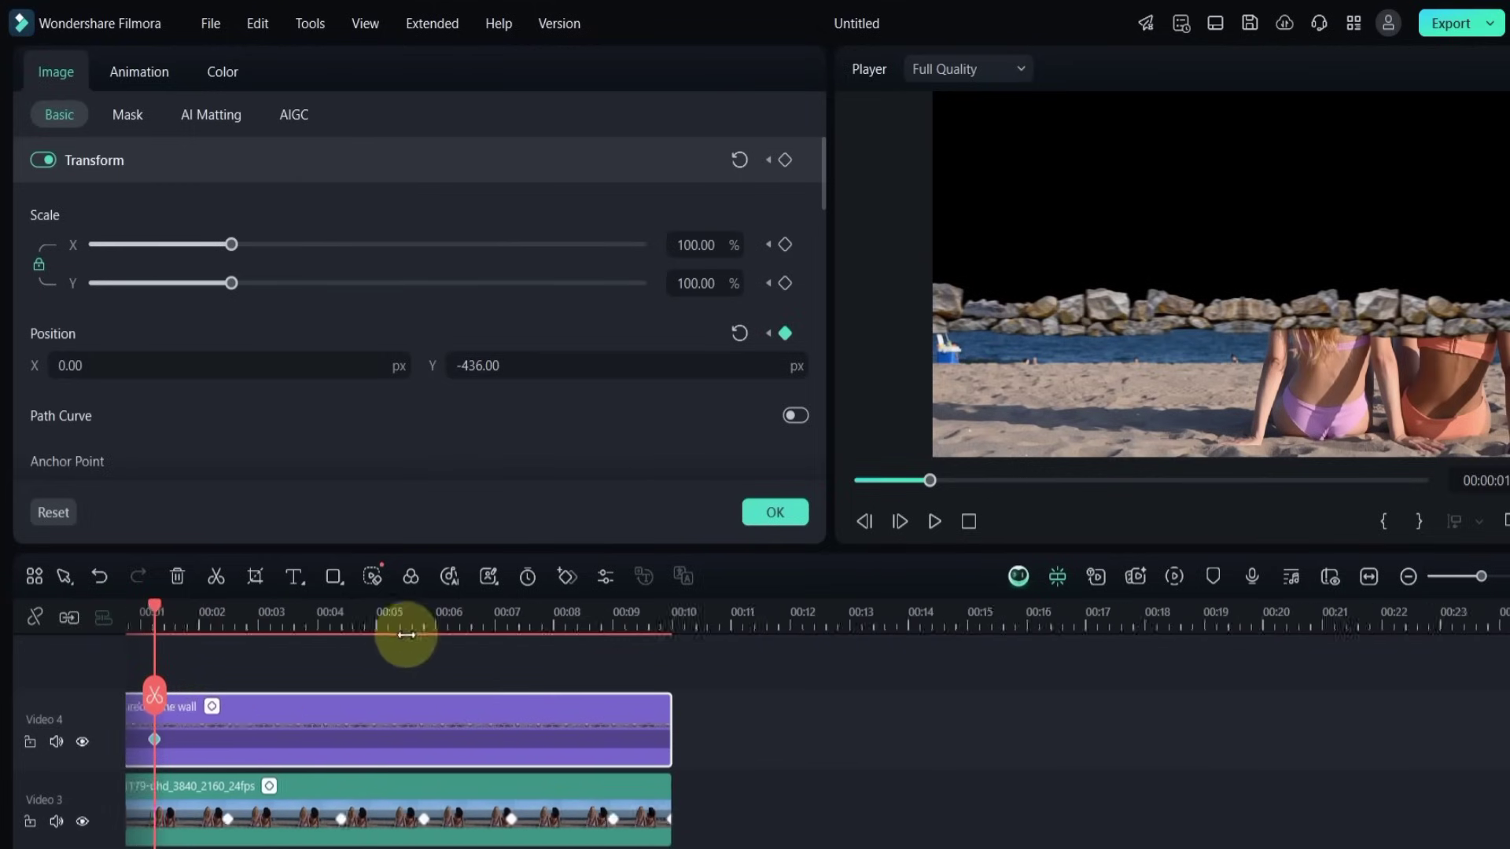
left_click_drag(235, 694, 517, 695)
left_click(776, 236)
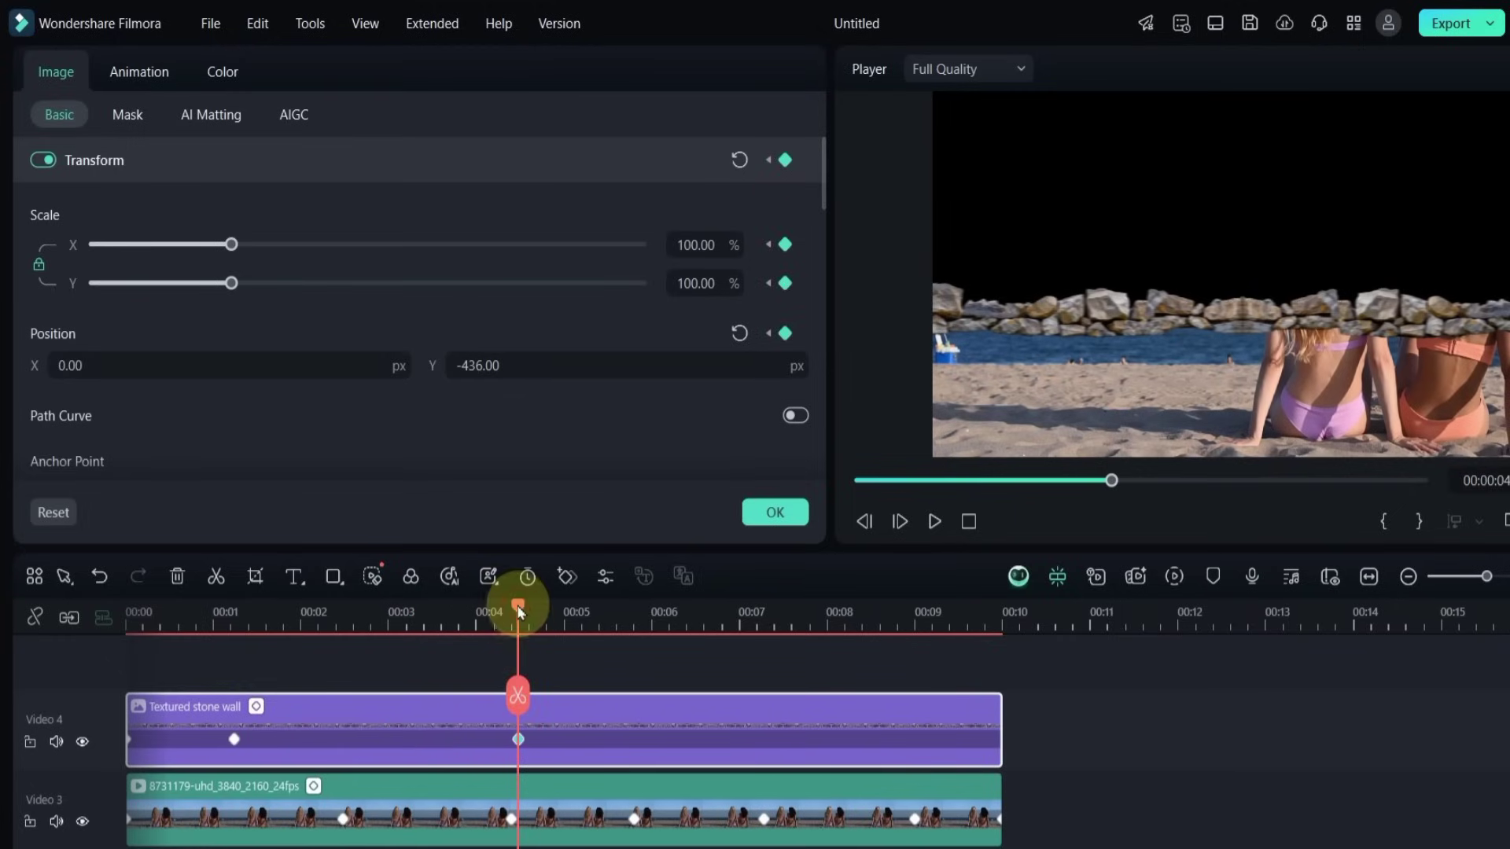
- Add wall height keyframes around 5 and 8 seconds, then play the composite
left_click_drag(516, 603, 634, 609)
left_click_drag(640, 361, 630, 363)
left_click_drag(654, 610, 989, 601)
left_click(785, 160)
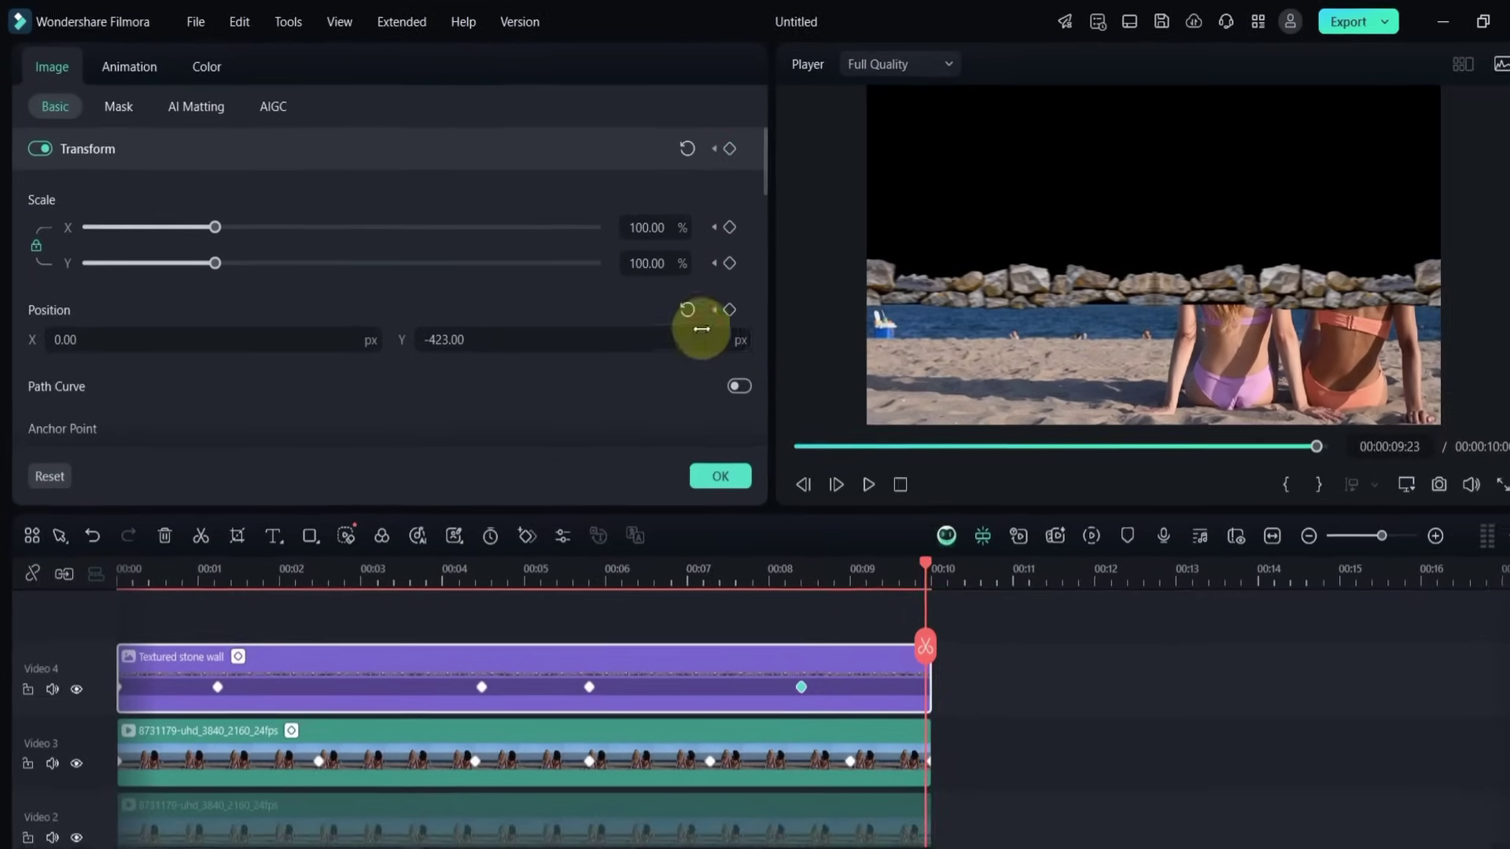
left_click_drag(701, 328, 695, 331)
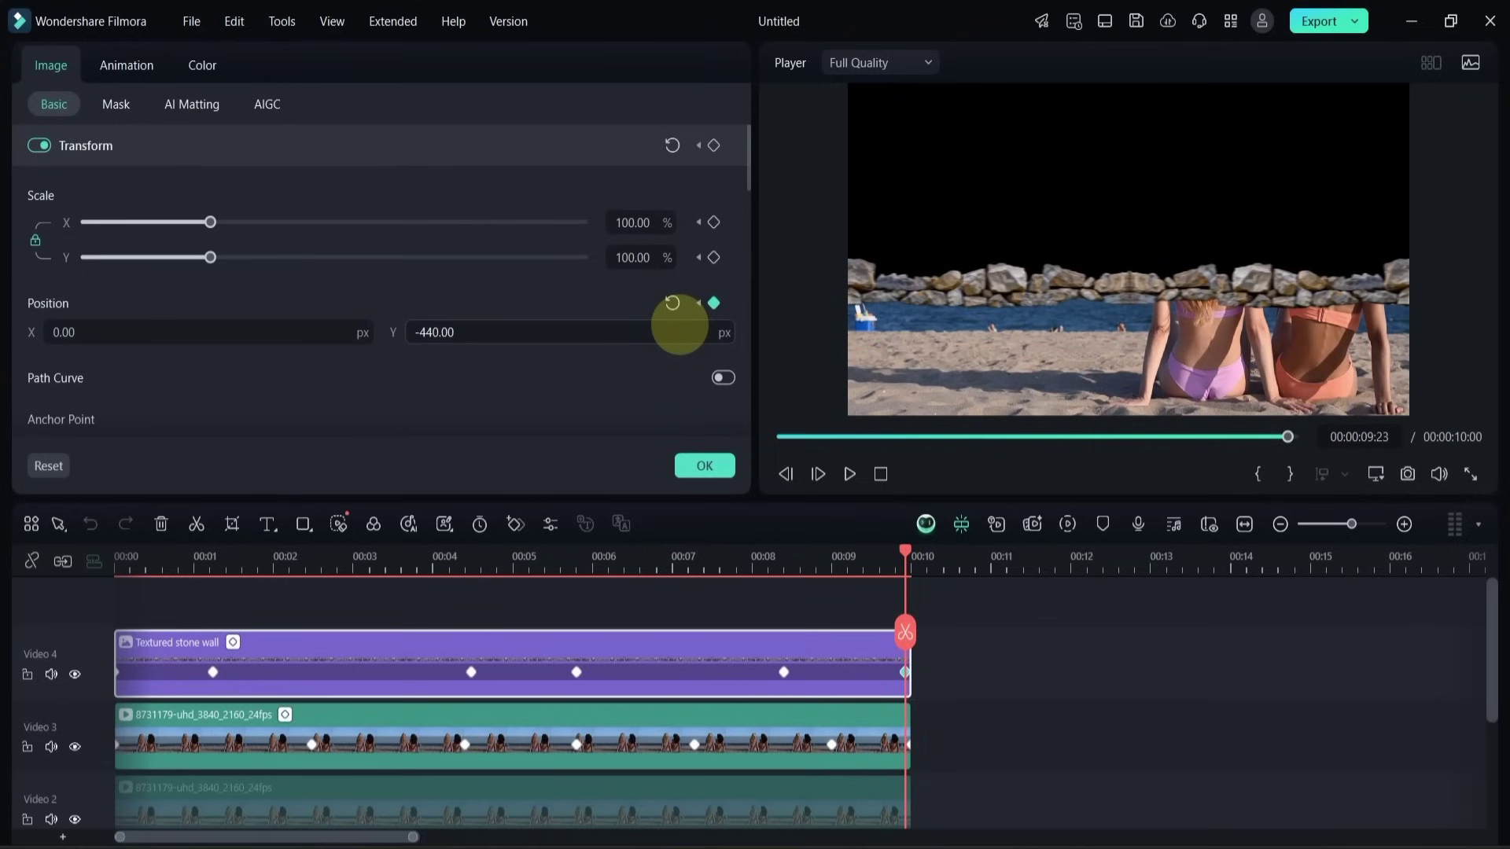
key("space")
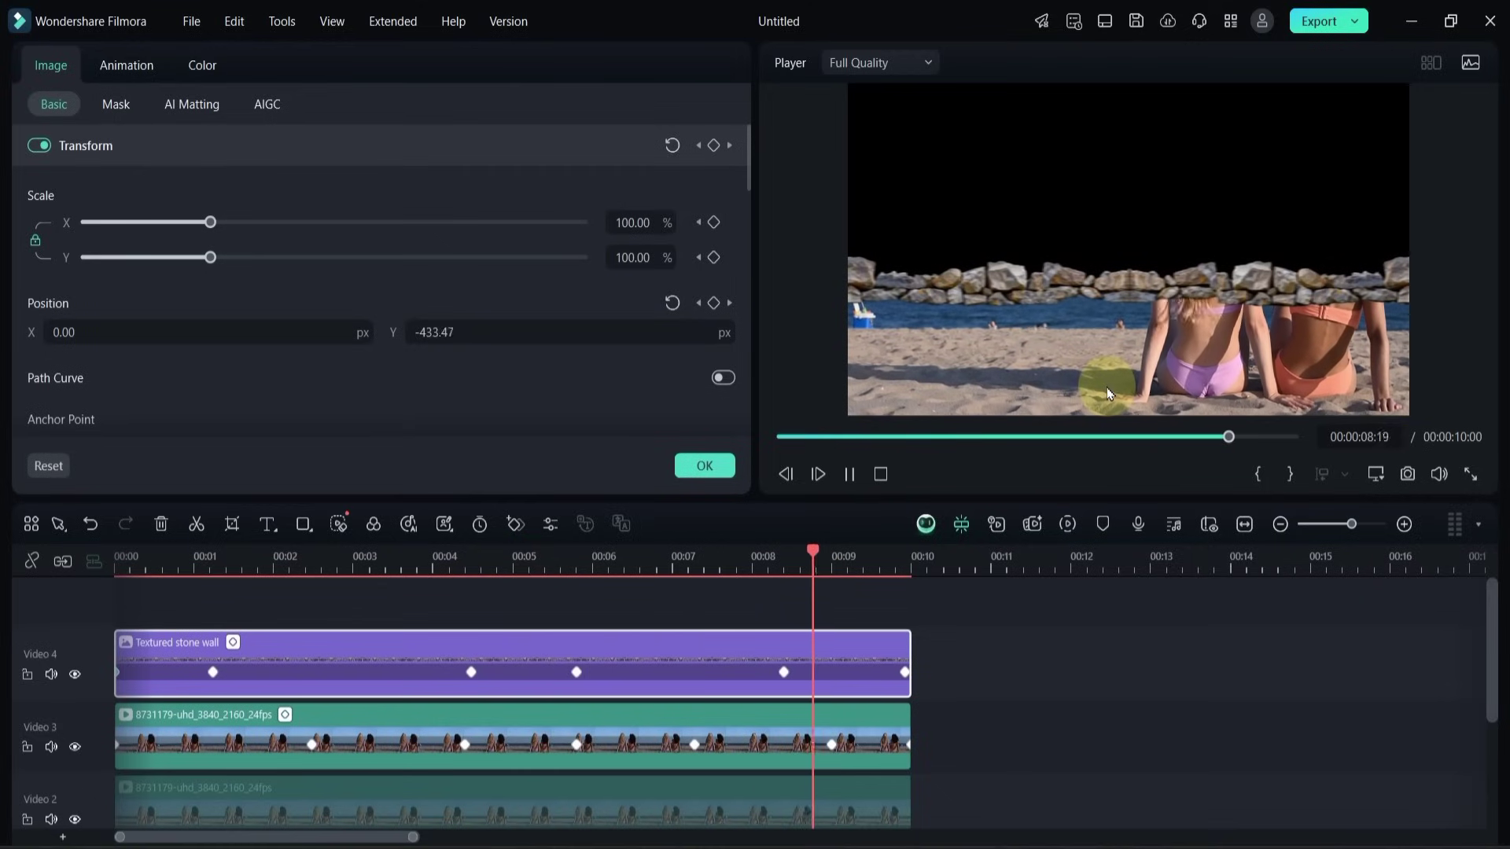
- Delete the bottom beach clip from Video 1
left_click(991, 685)
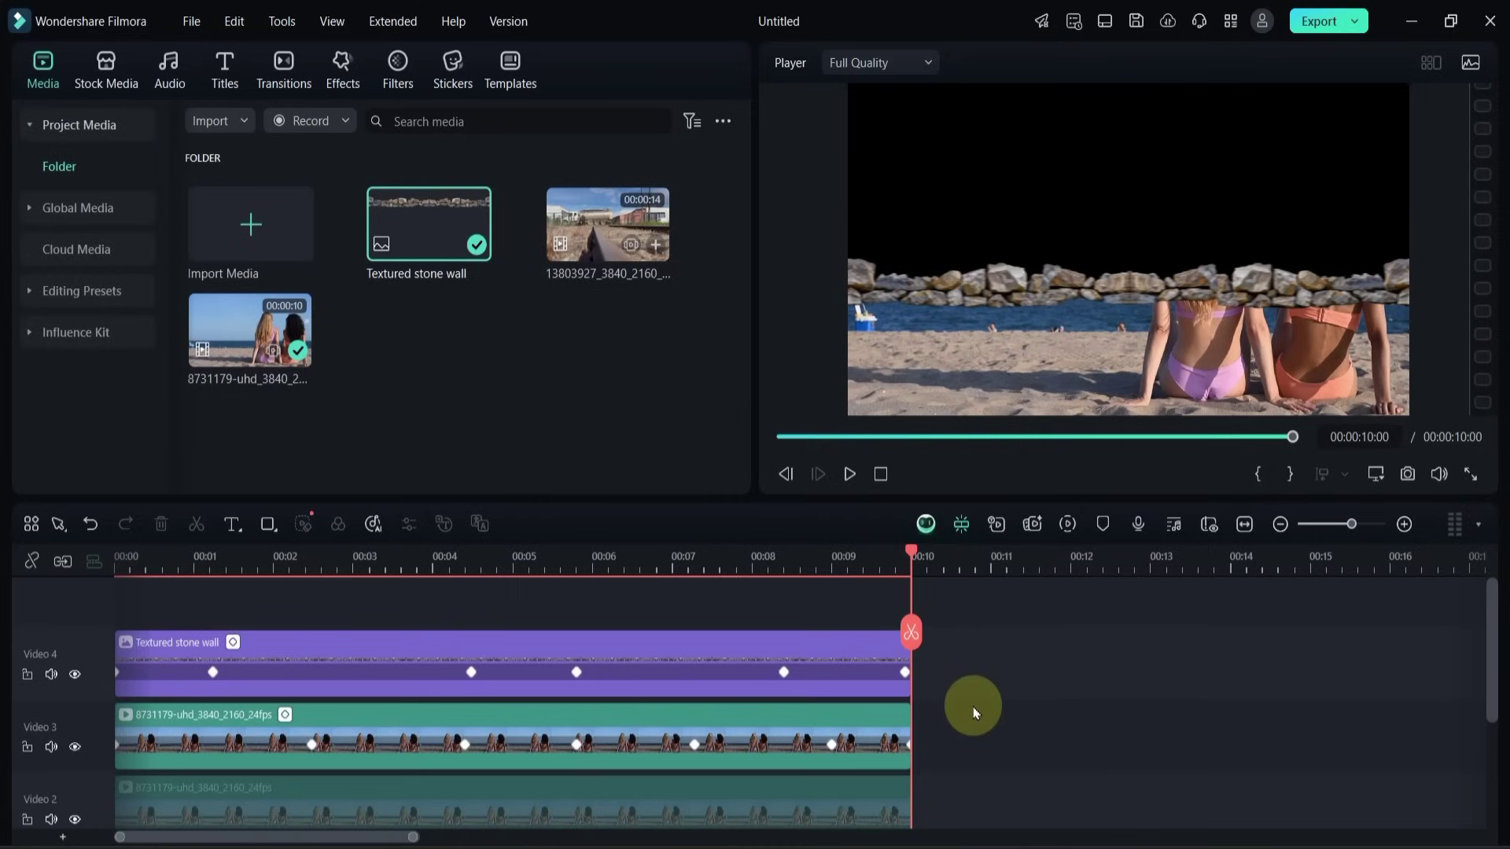
scroll(973, 713, "down", 2)
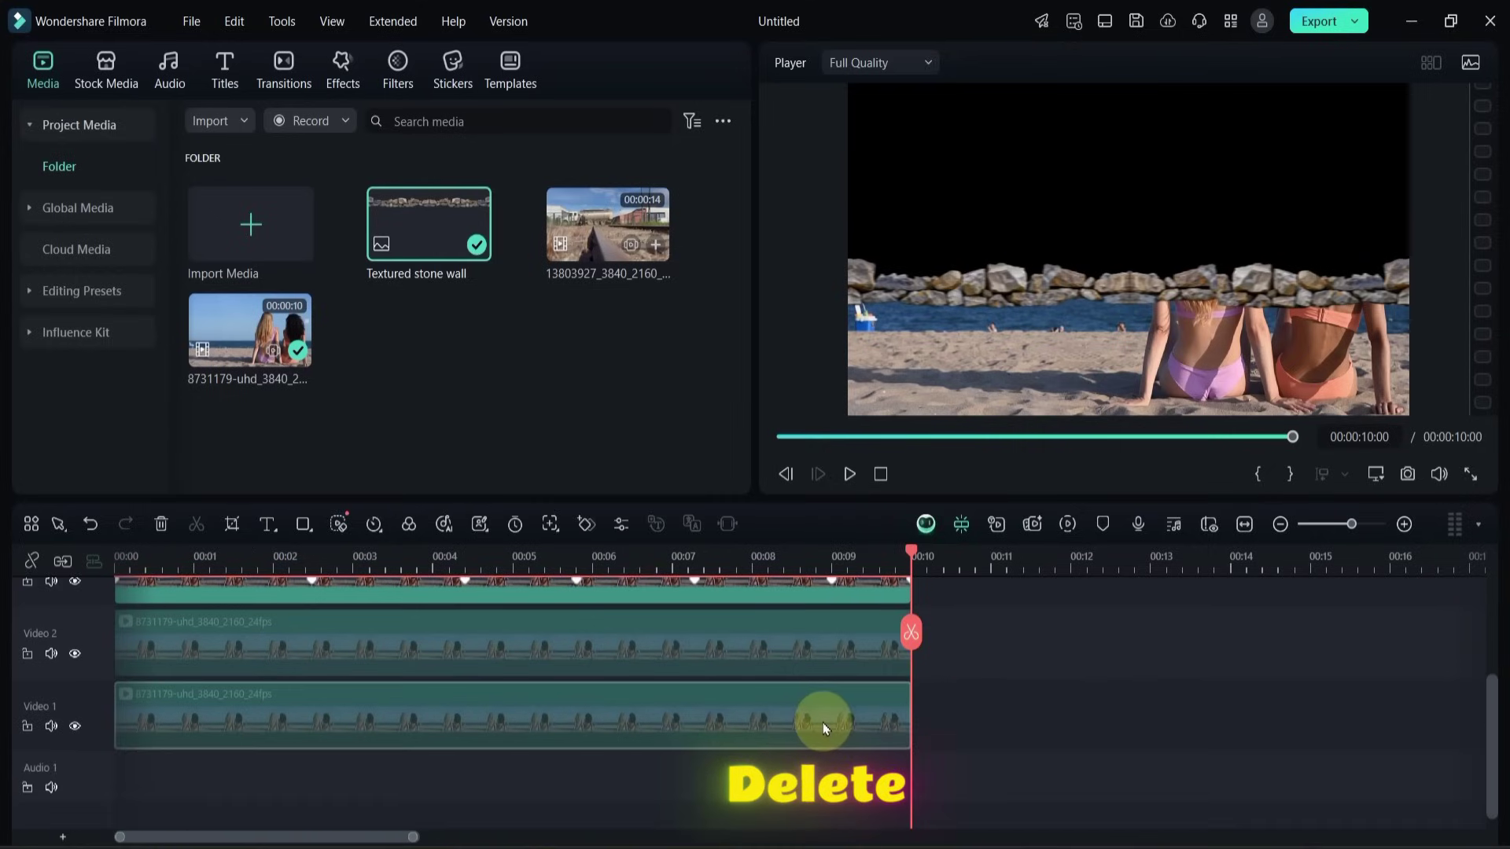
key("Delete")
left_click(517, 431)
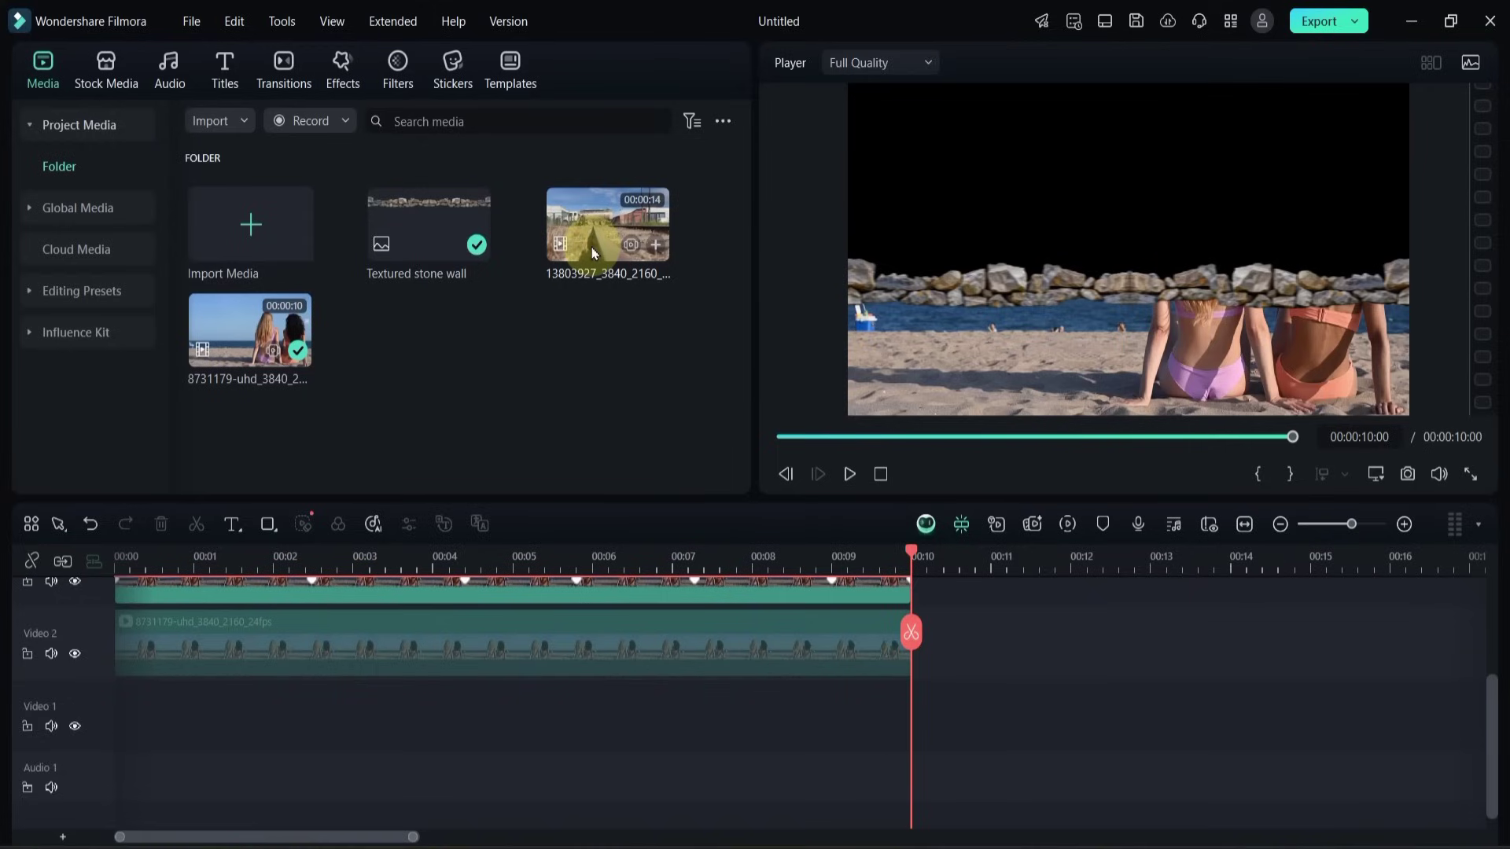
- Put the 13803927 railway clip on Video 1, sped to 1.41x to span 10 seconds
left_click_drag(647, 291, 111, 735)
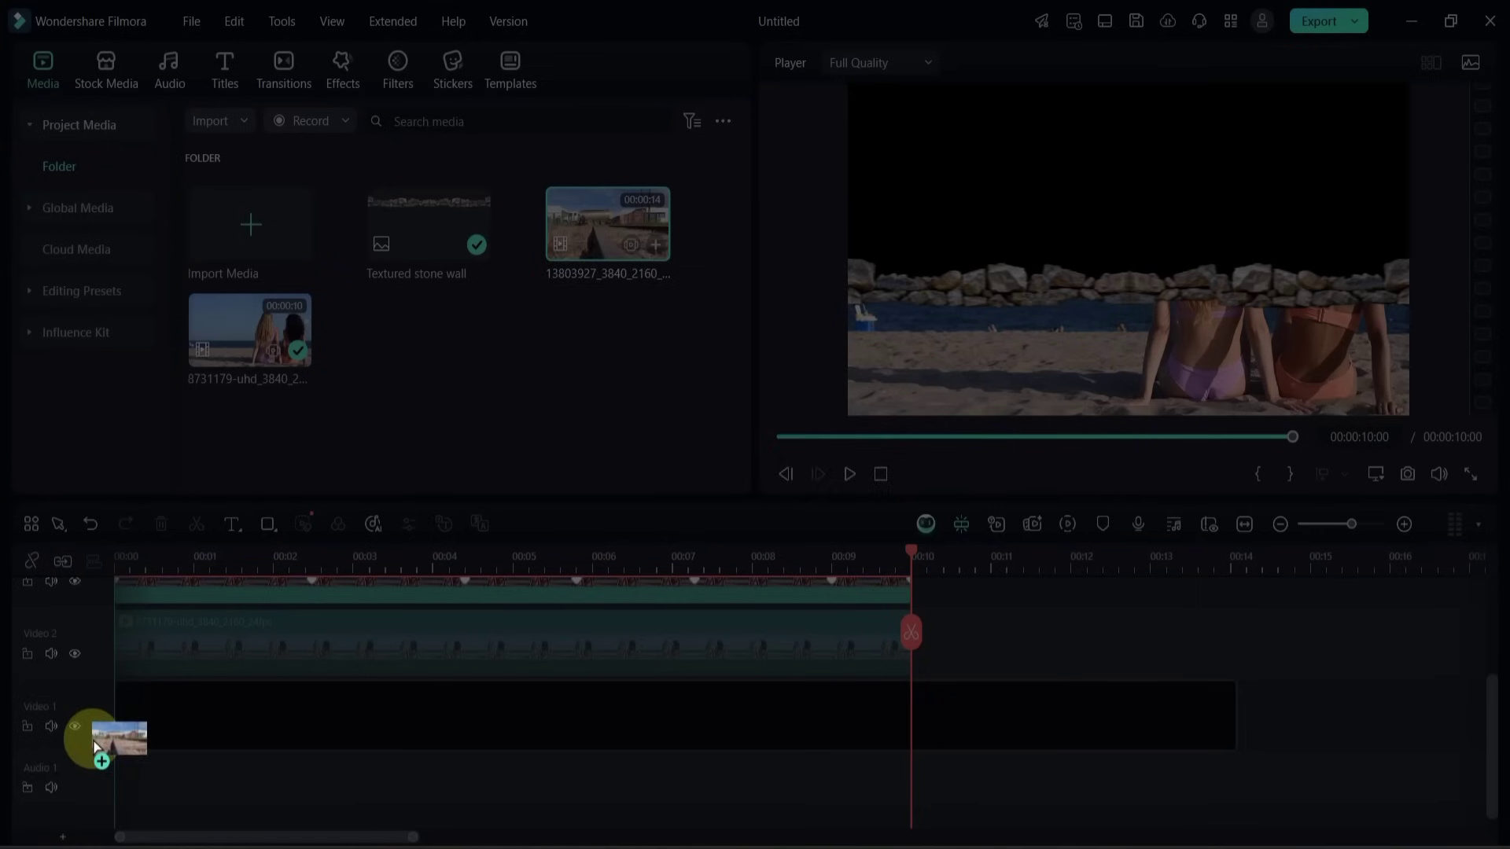
left_click(959, 269)
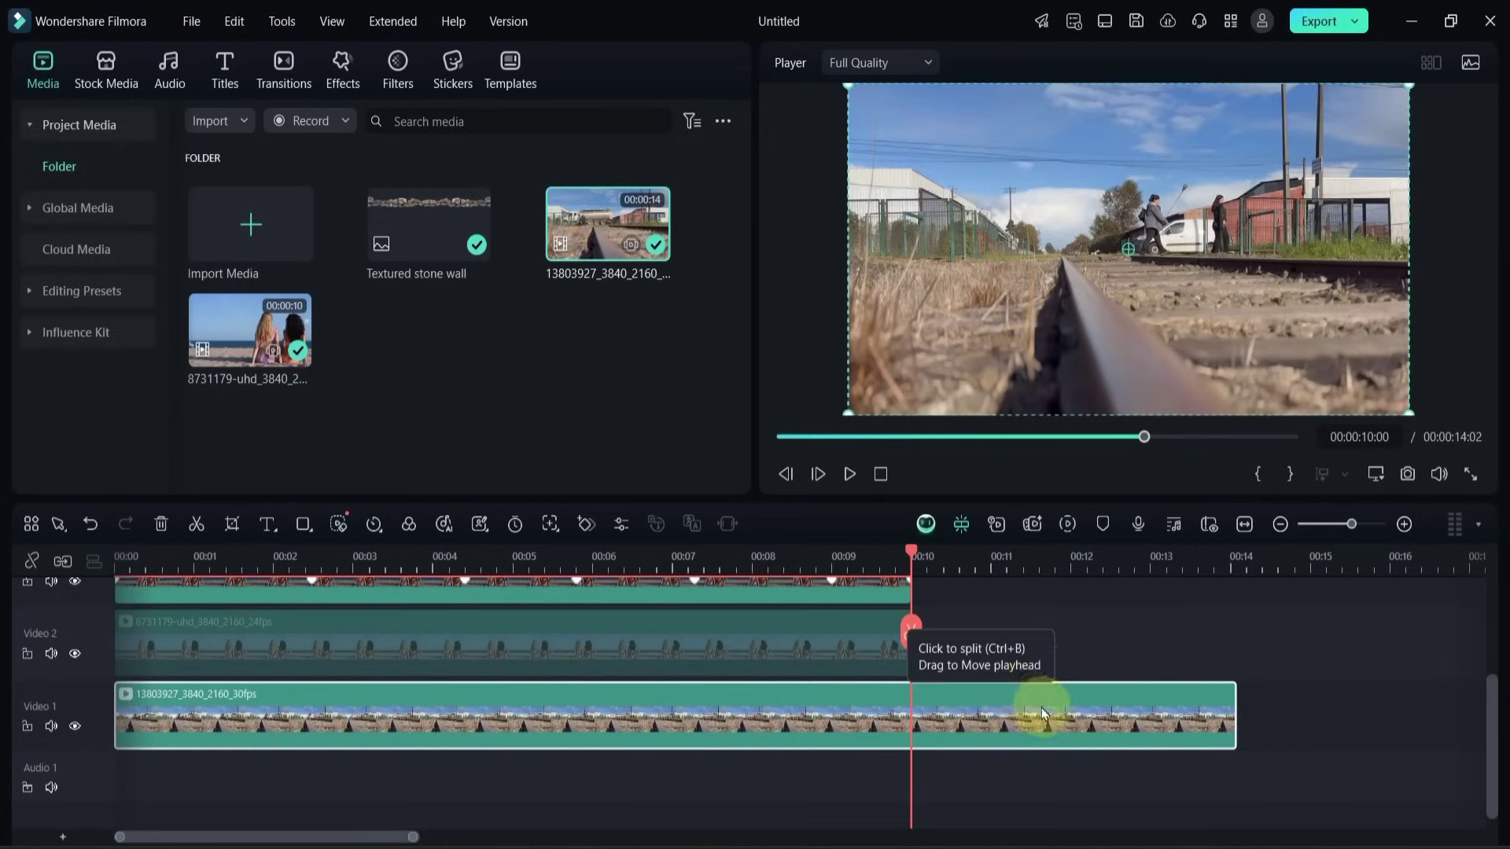
left_click_drag(1229, 694, 909, 697)
left_click_drag(911, 560, 141, 607)
key("space")
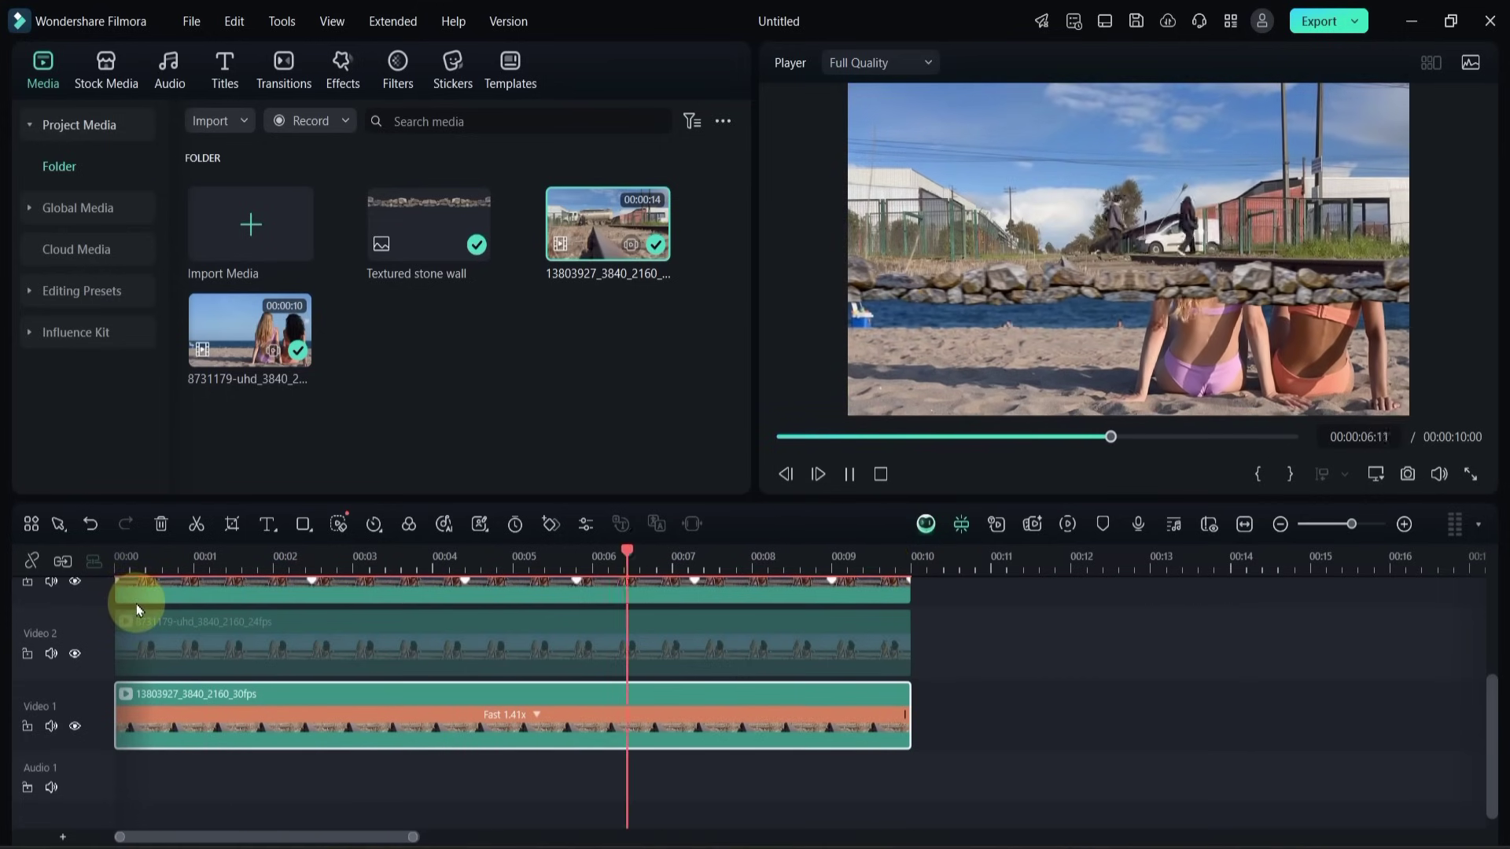
- Re-enable the Video 2 cutout beach copy and move it to Video 5 above the stone wall
left_click(456, 574)
left_click(517, 650)
key("e")
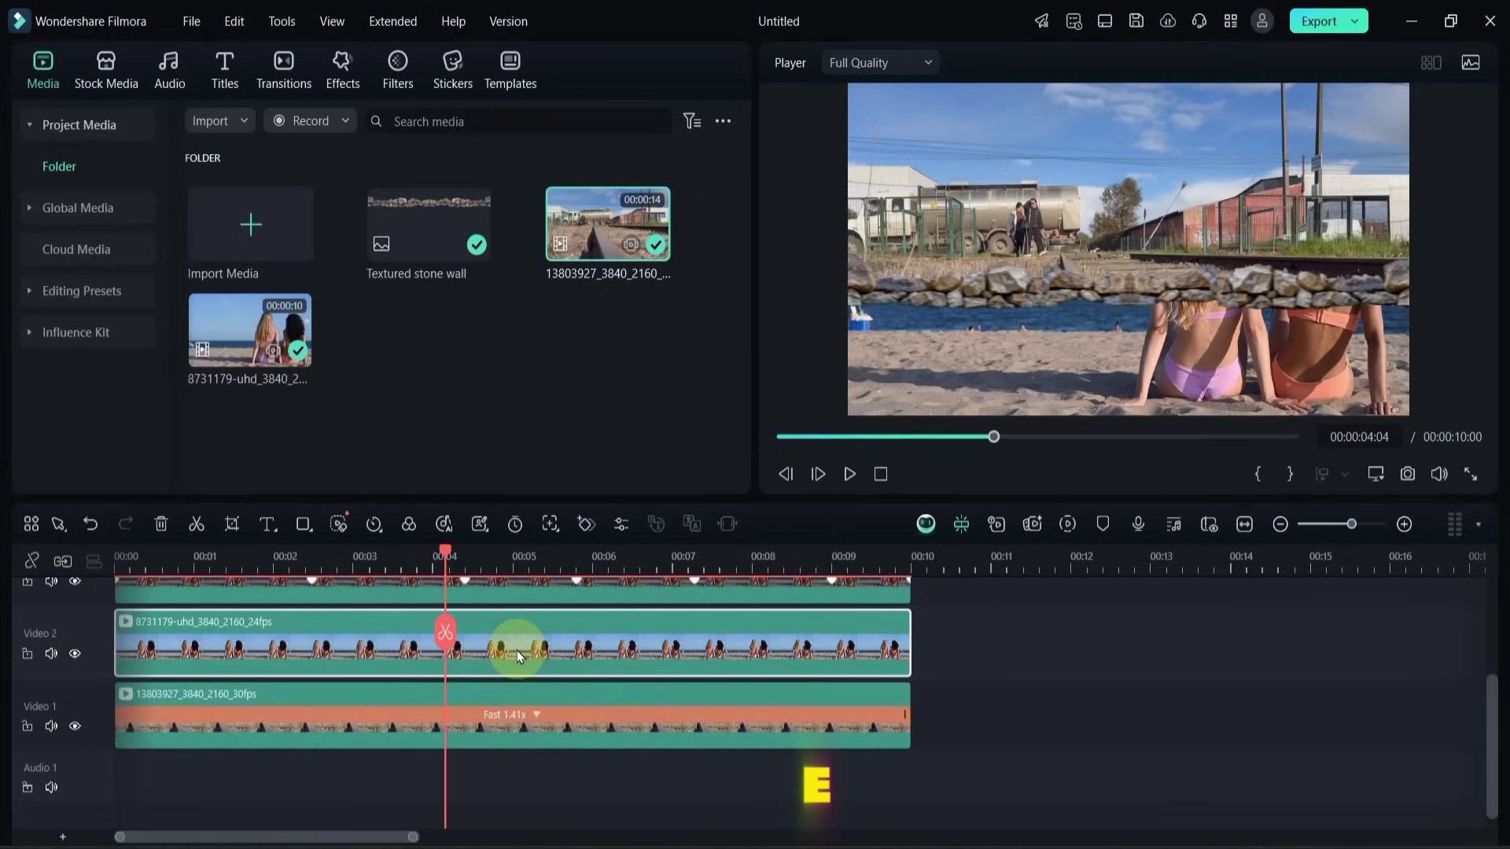
scroll(519, 649, "up", 1)
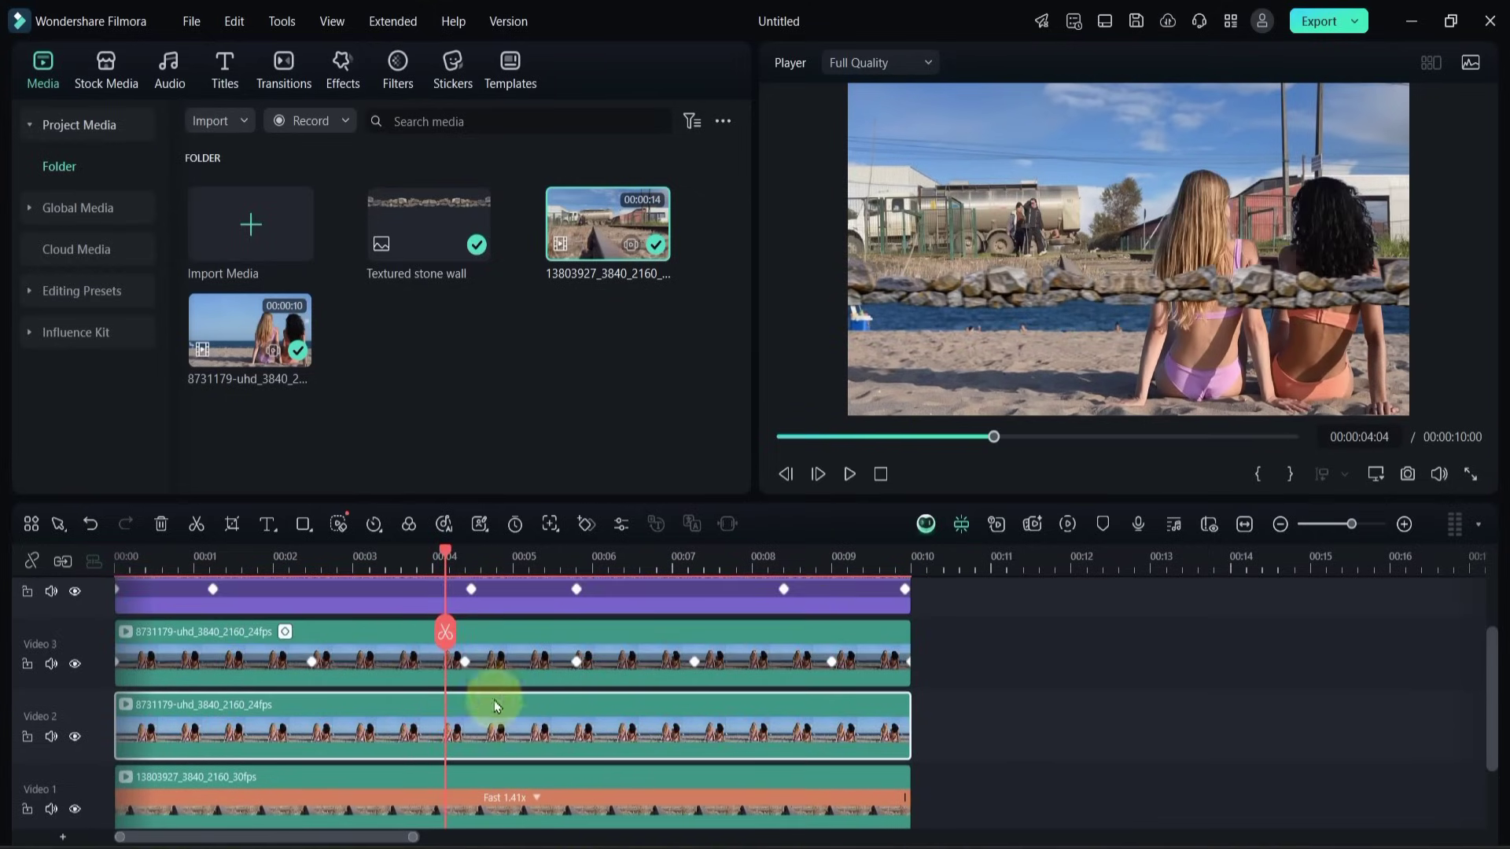
left_click_drag(367, 727, 1176, 739)
left_click_drag(1030, 738, 195, 625)
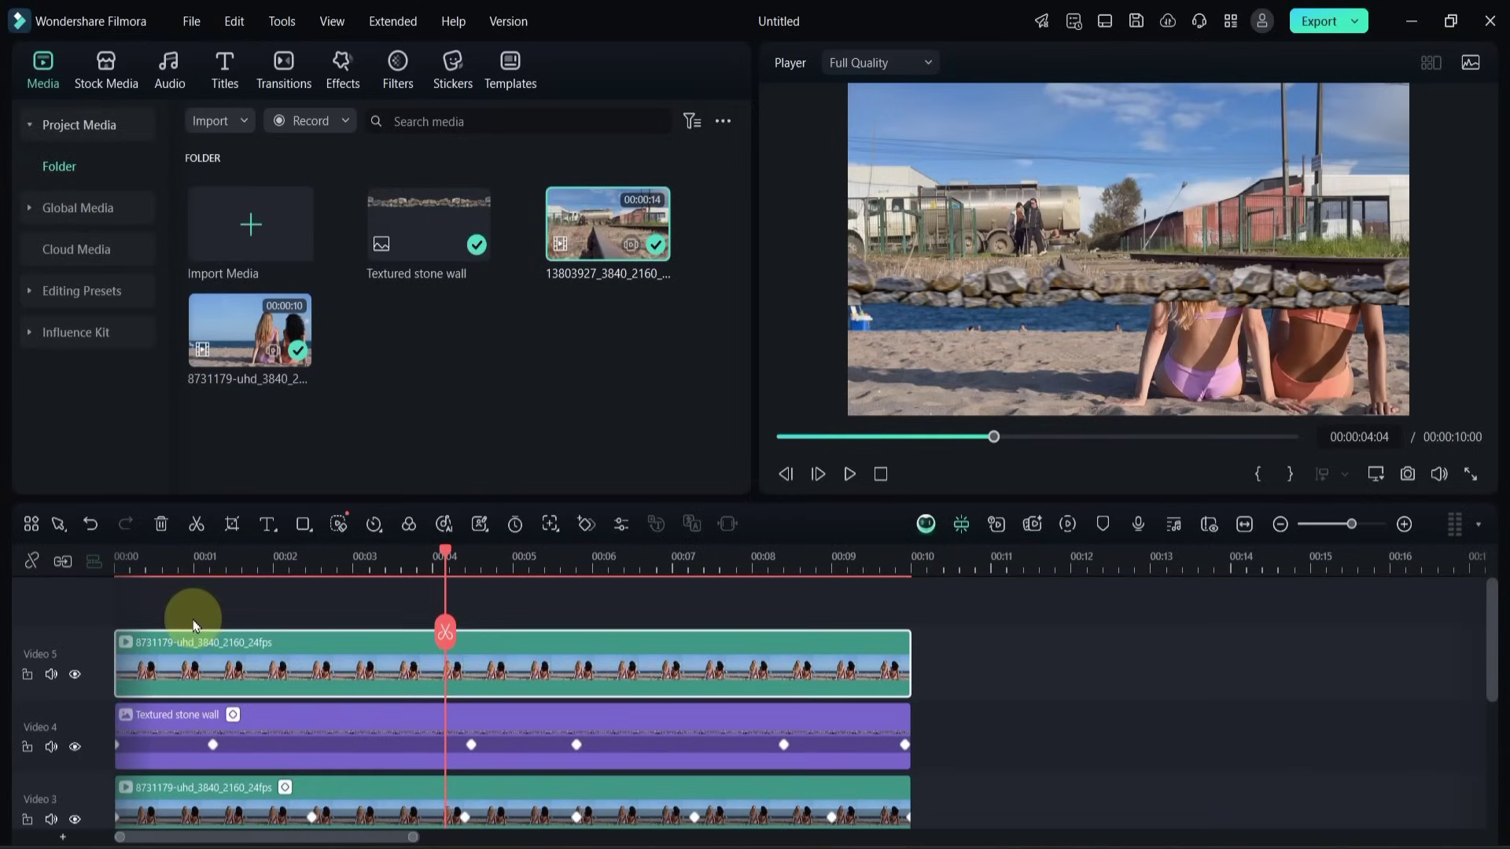
scroll(488, 700, "down", 3)
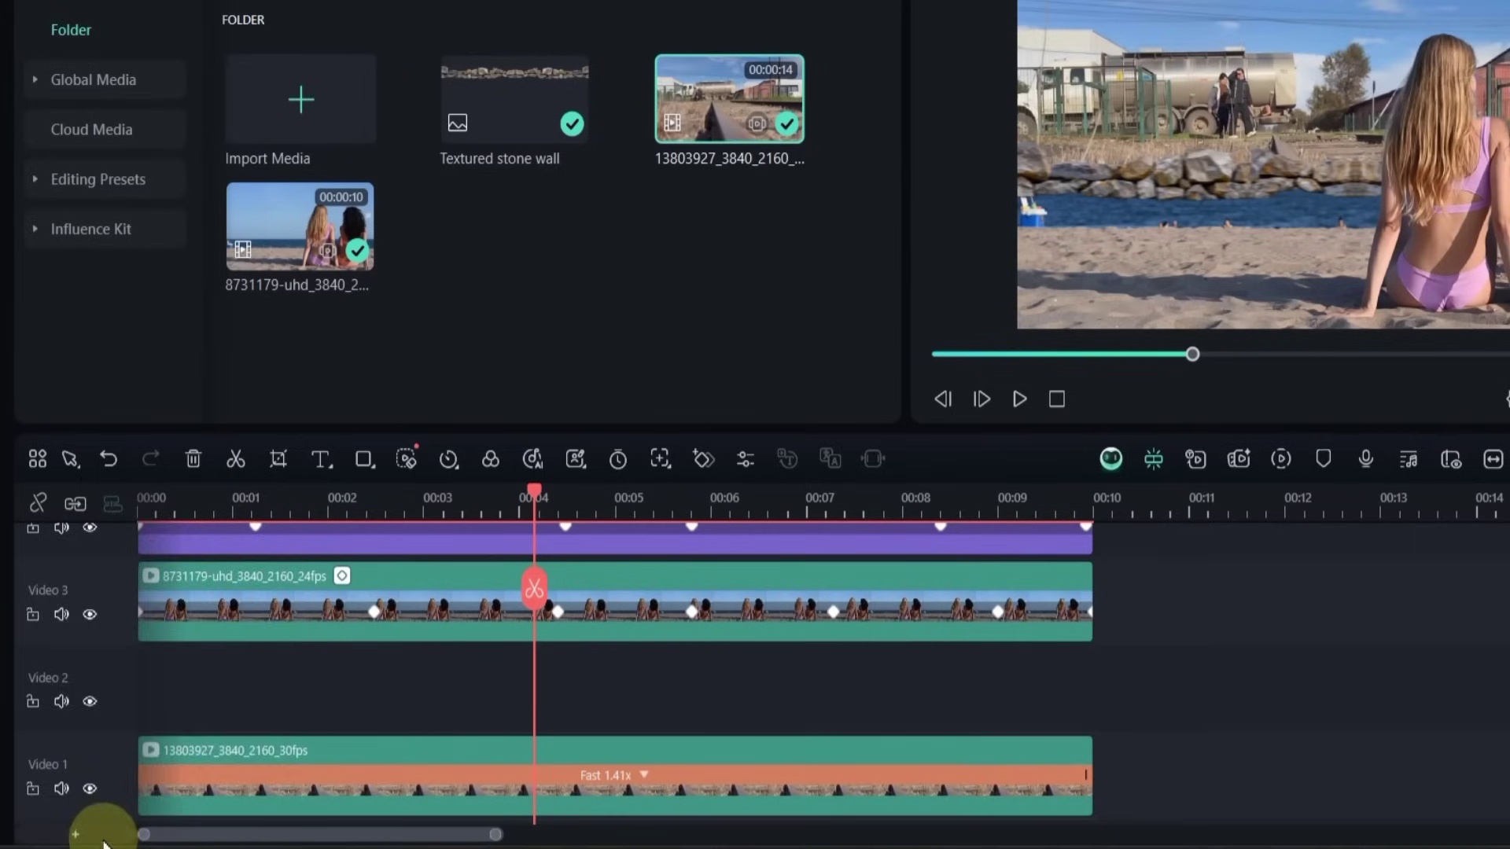
- Delete the unused empty video track and set every timeline track's height to Small
right_click(87, 838)
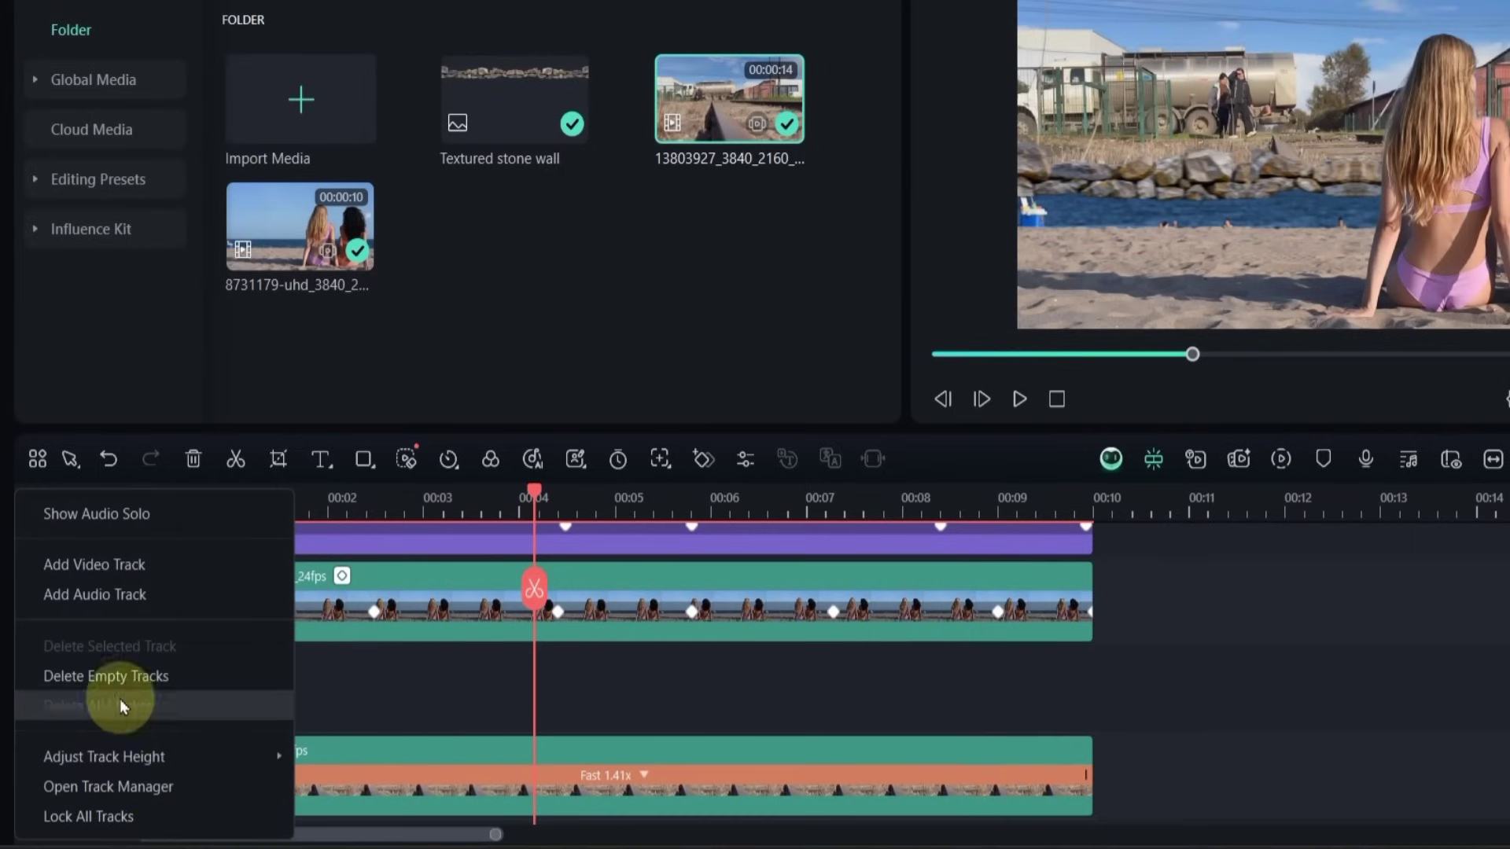
left_click(118, 678)
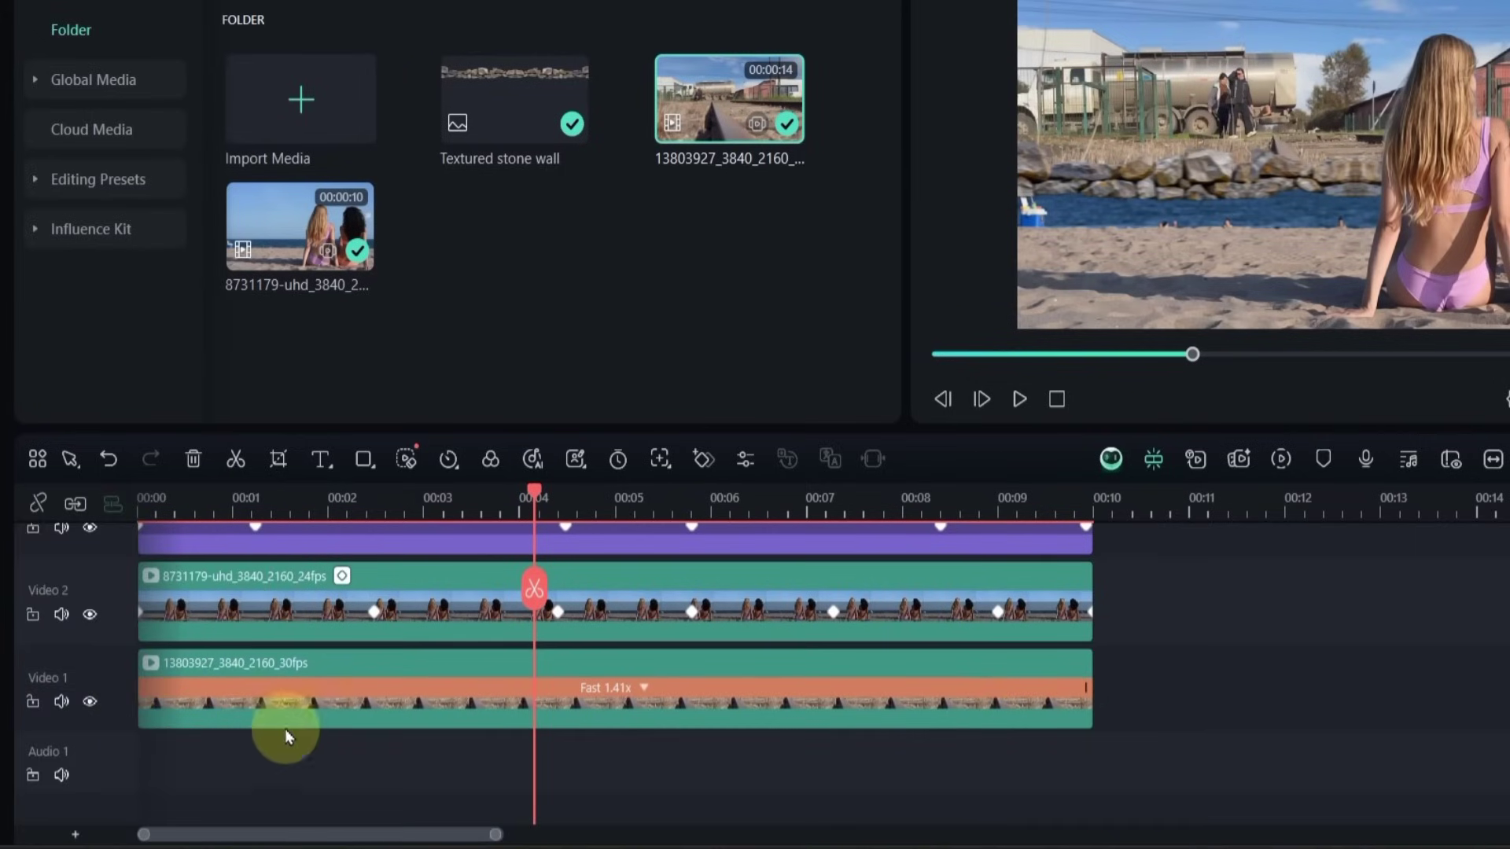
right_click(124, 838)
mouse_move(286, 755)
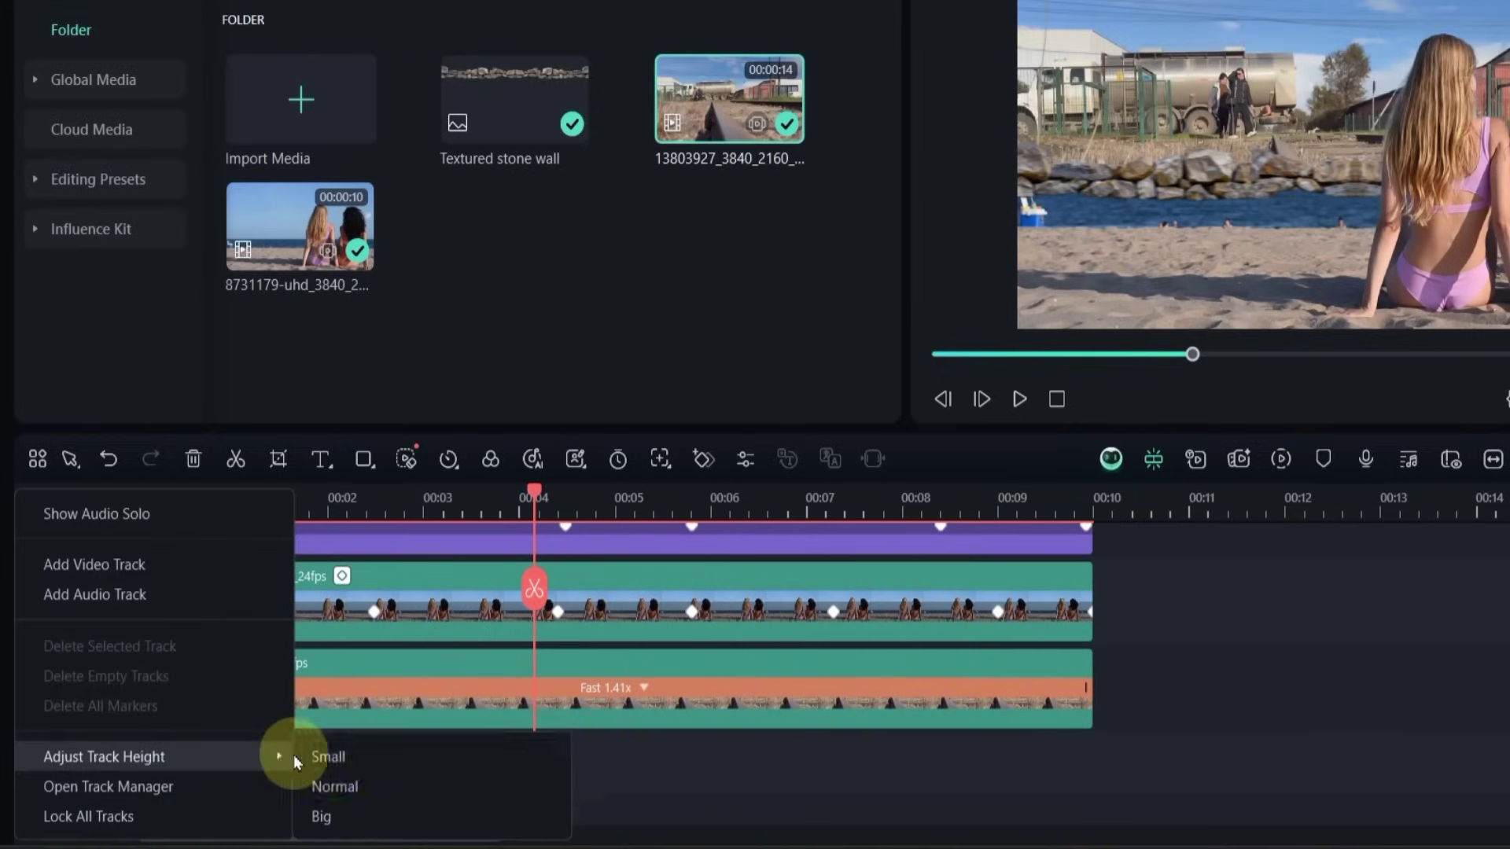
left_click(337, 759)
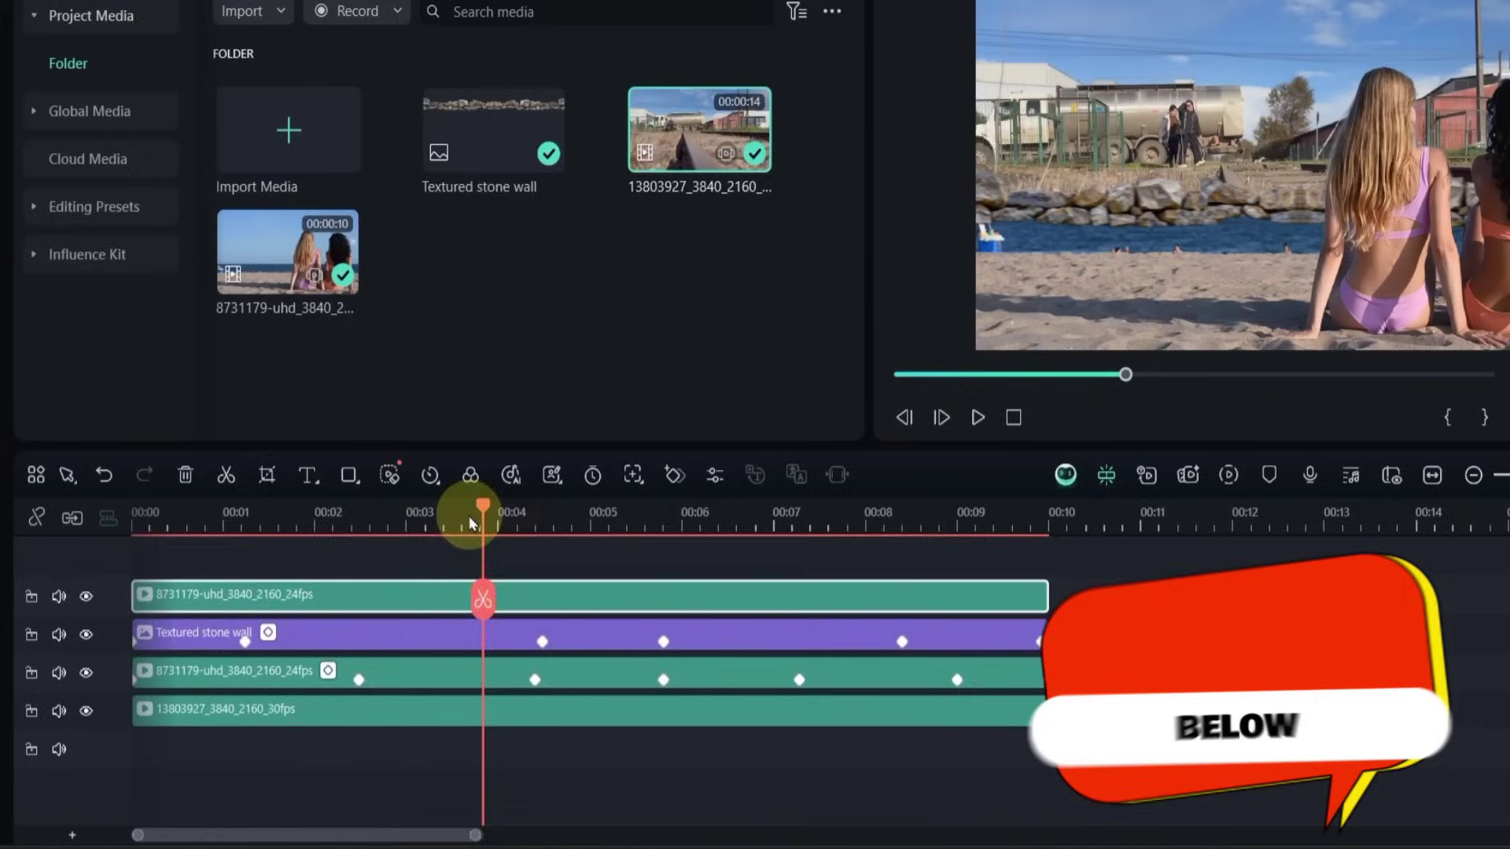
- Return the playhead to 00:00 and play back the beach, stone-wall, railway and cutout composite
left_click_drag(534, 491, 140, 568)
left_click(859, 469)
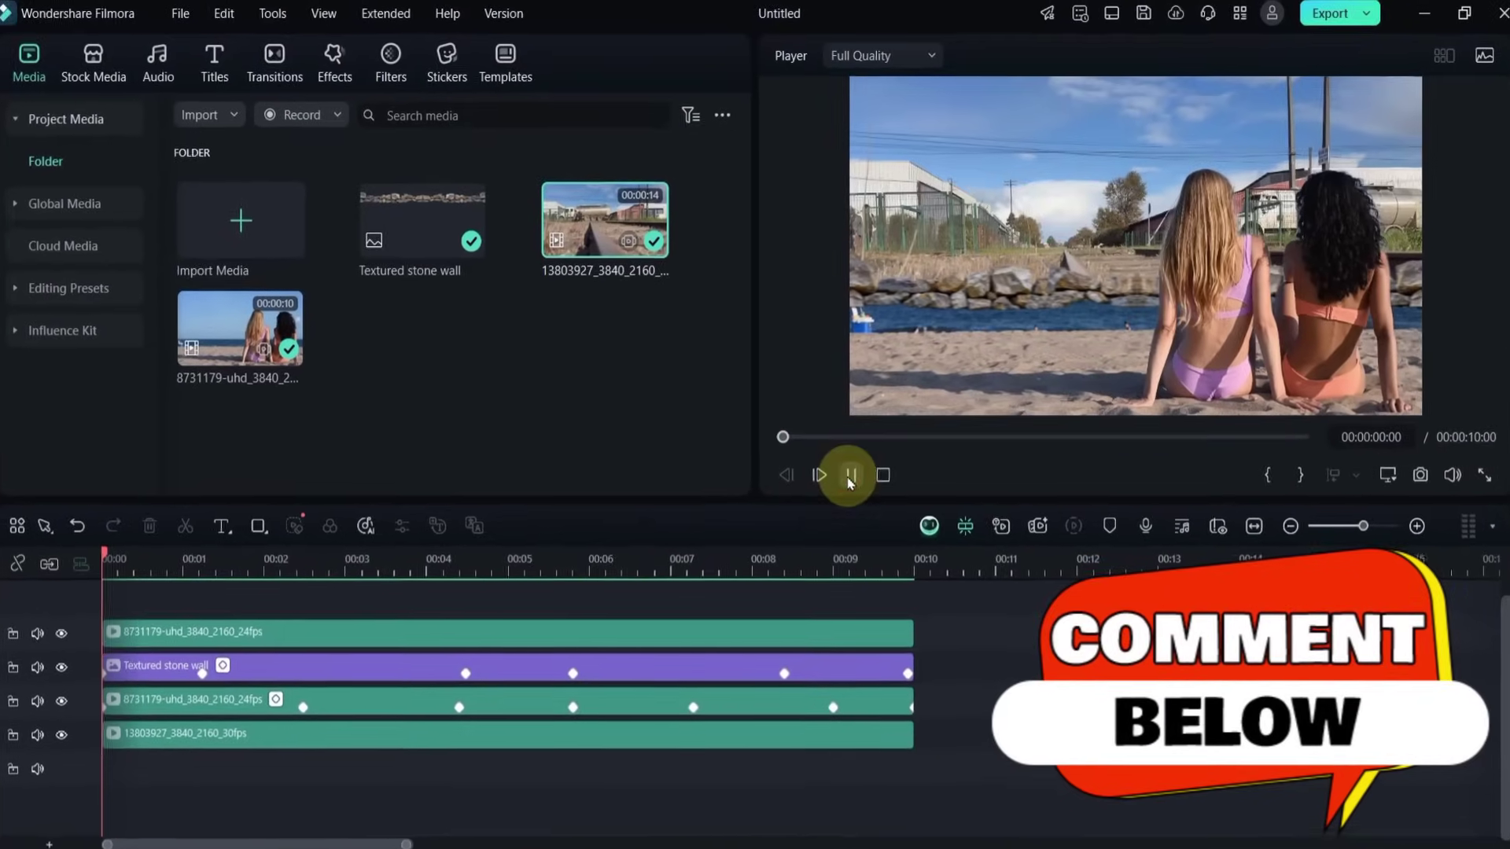